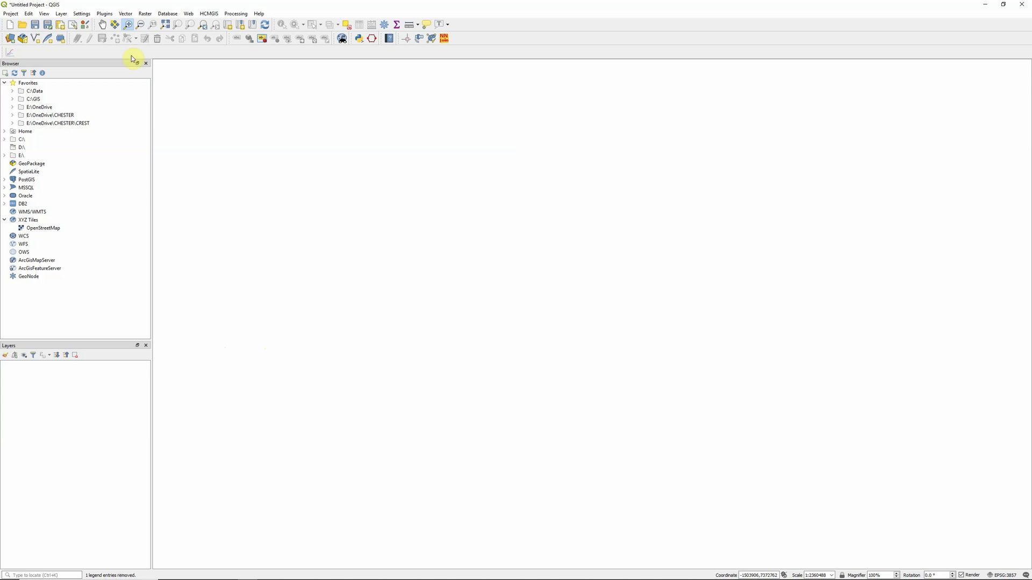
# Open the Plugins manager, move it higher, and clear a trial 'openl' search so all plugins are listed
pyautogui.click(107, 14)
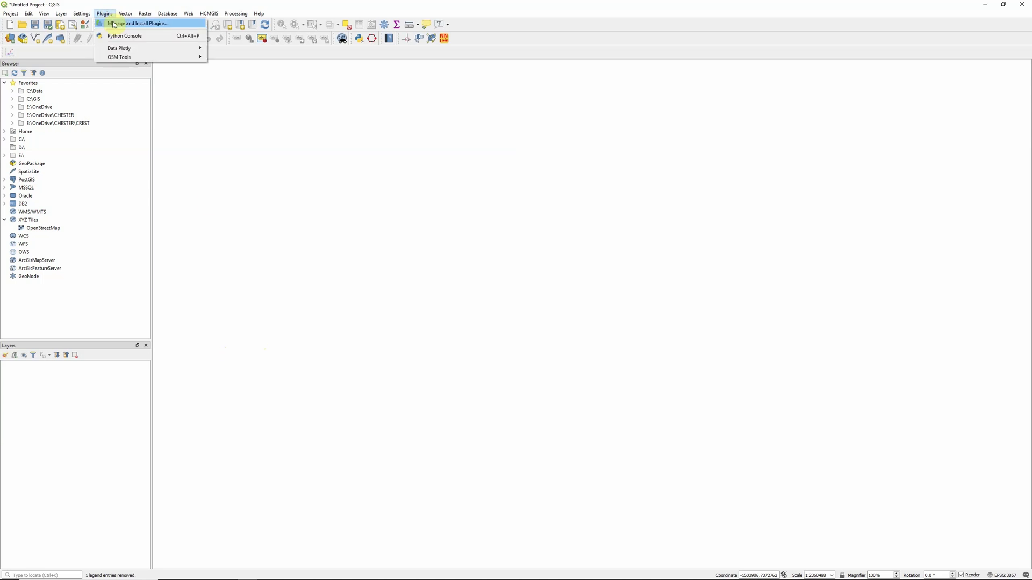
pyautogui.click(117, 26)
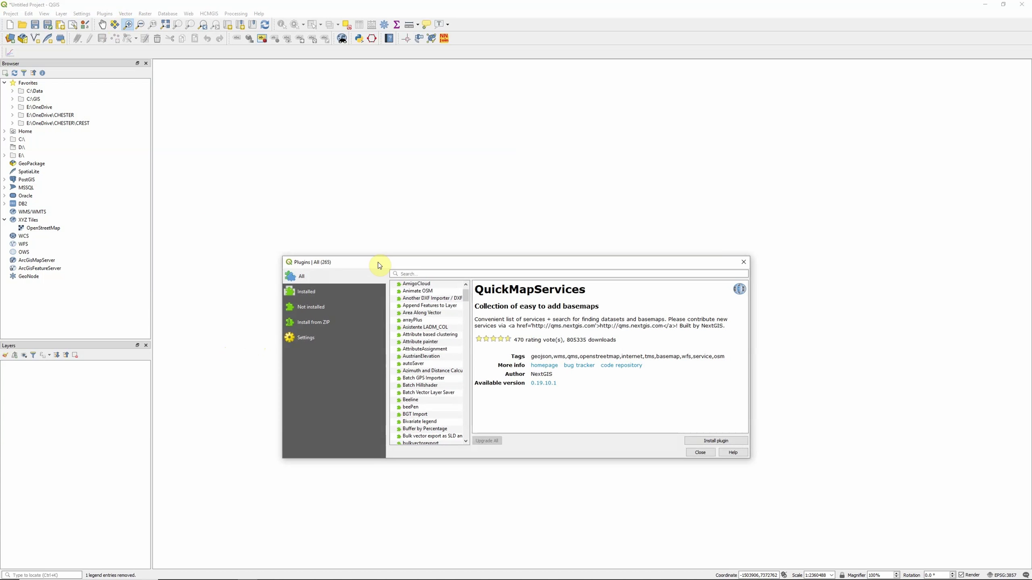
pyautogui.moveTo(378, 180); pyautogui.dragTo(377, 150)
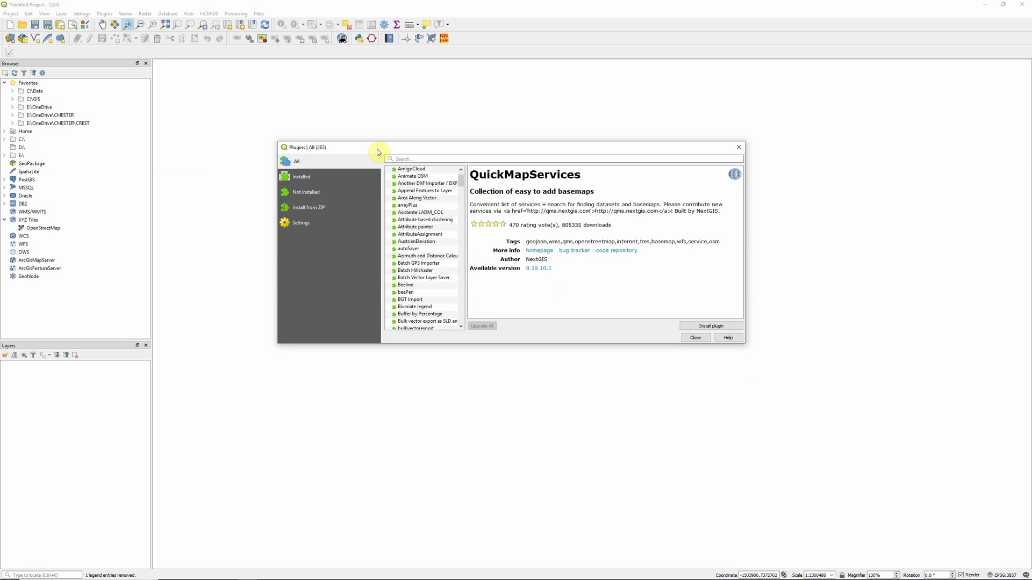
pyautogui.click(413, 158)
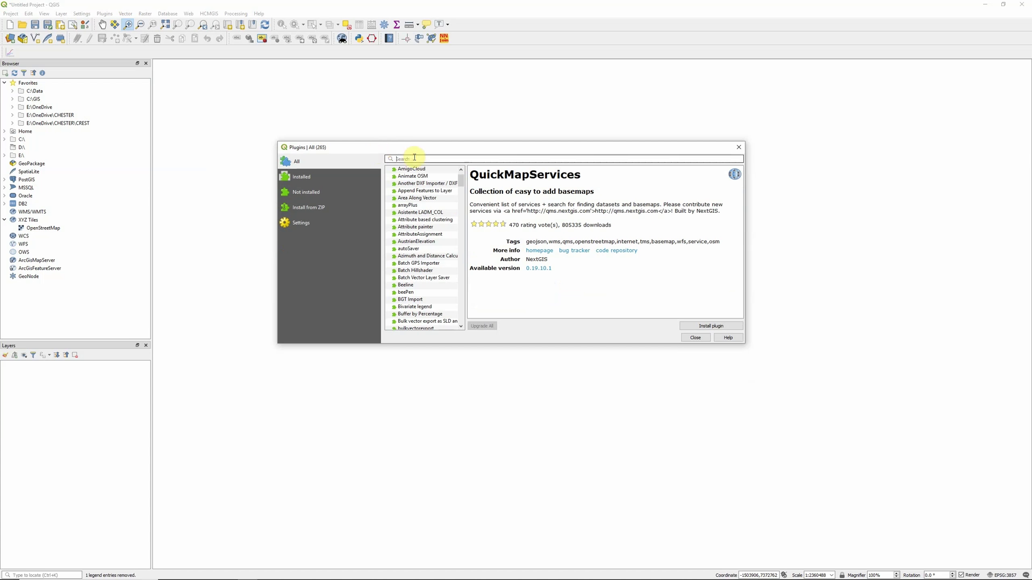
pyautogui.write('open')
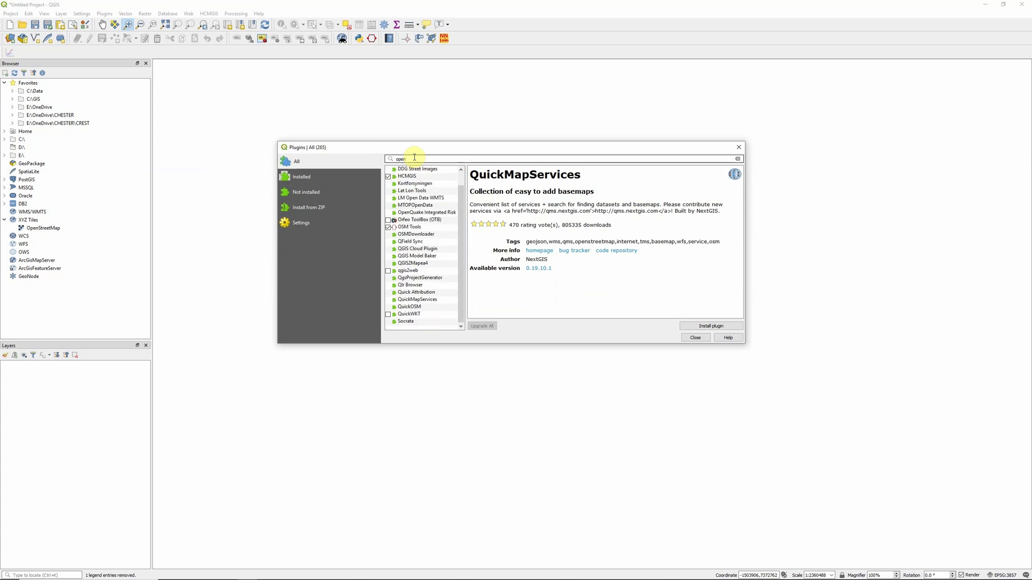
pyautogui.write('lay')
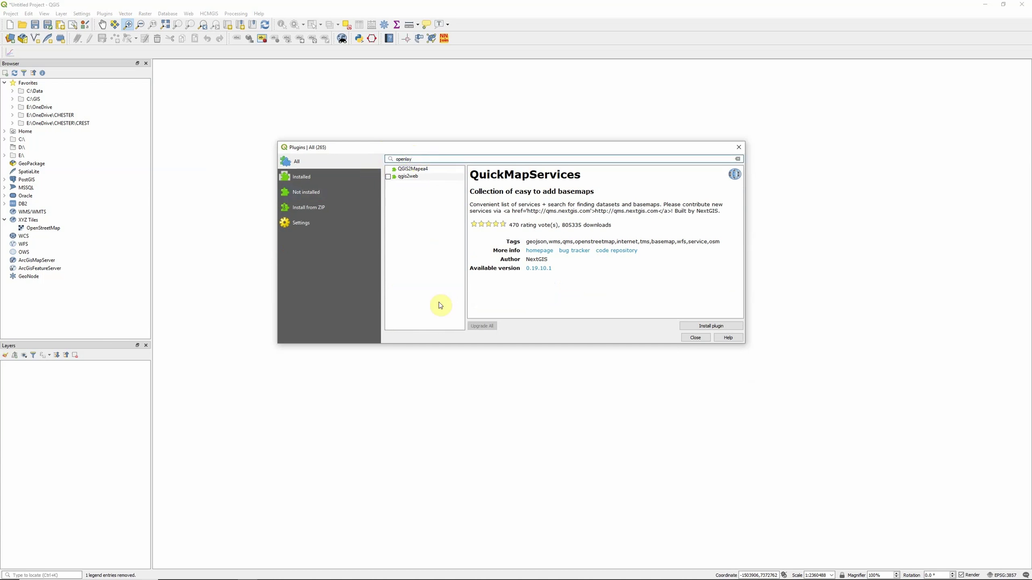
pyautogui.press('BackSpace')
pyautogui.press('BackSpace')
pyautogui.press('BackSpace')
pyautogui.press('BackSpace')
pyautogui.press('BackSpace')
pyautogui.press('BackSpace')
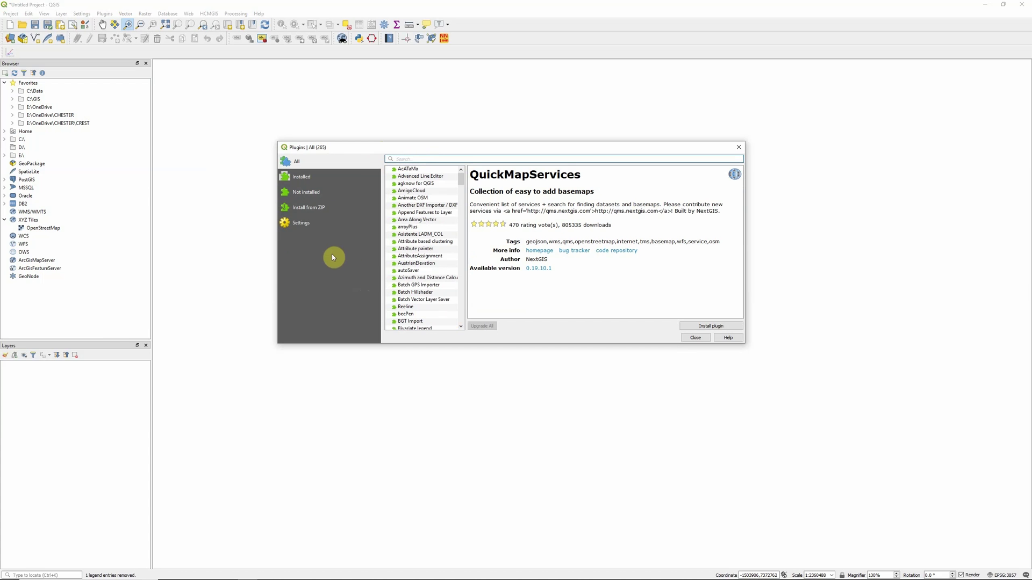
# Enable experimental plugins, then search 'openlaye' and install OpenLayers Plugin 2.0.0
pyautogui.click(310, 226)
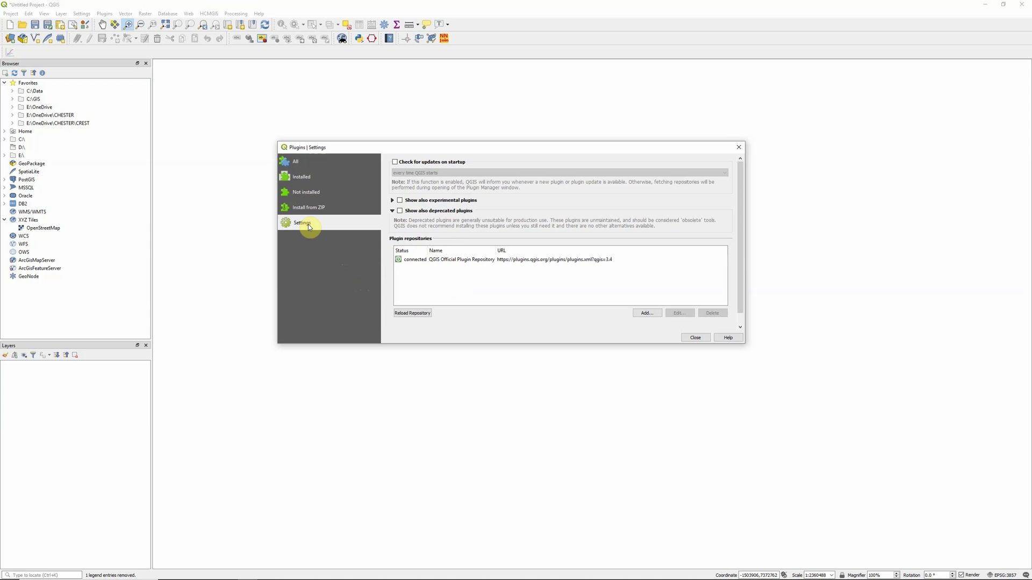
pyautogui.click(400, 201)
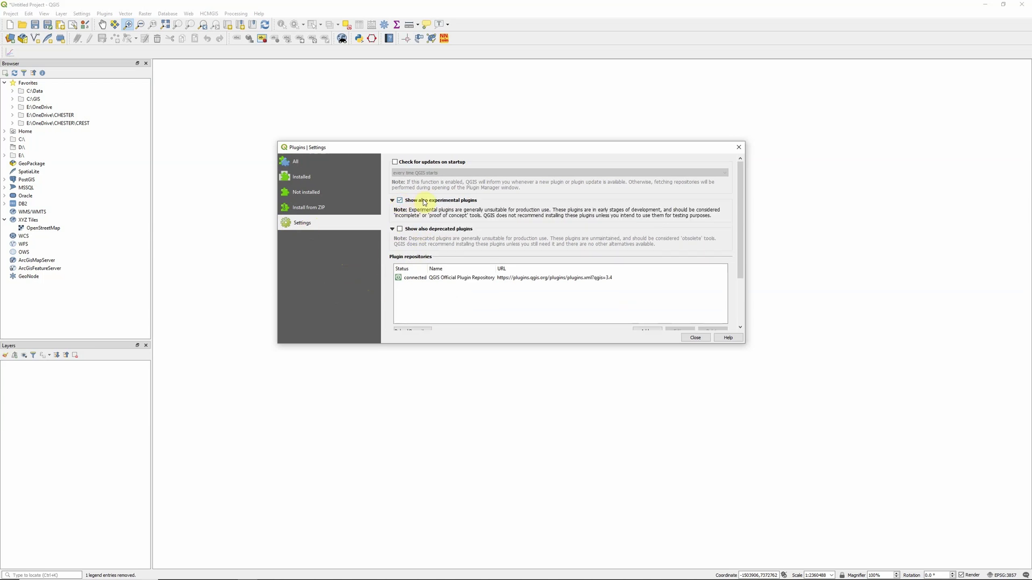
pyautogui.click(295, 162)
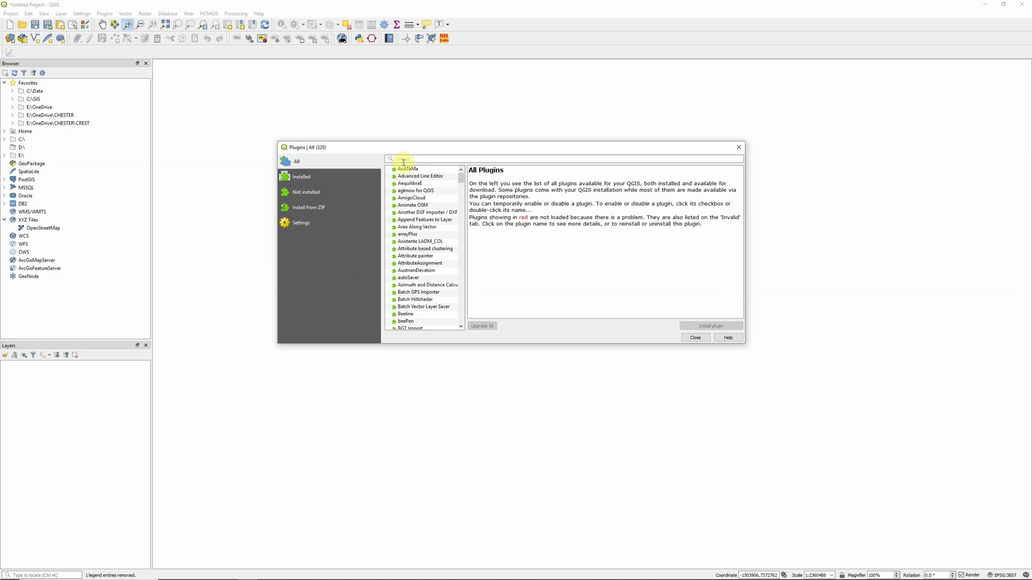
pyautogui.write('openlayer')
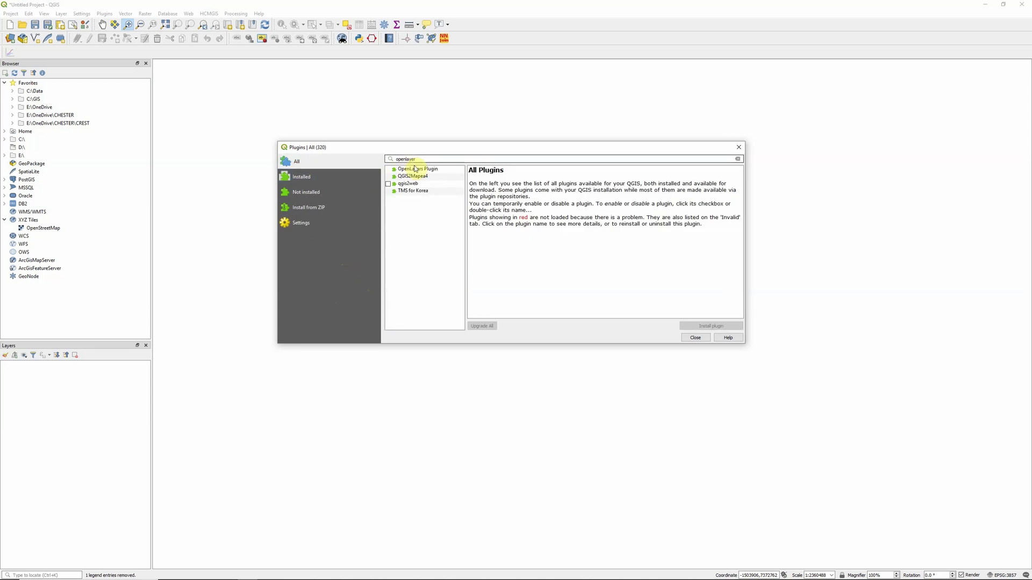
pyautogui.click(416, 169)
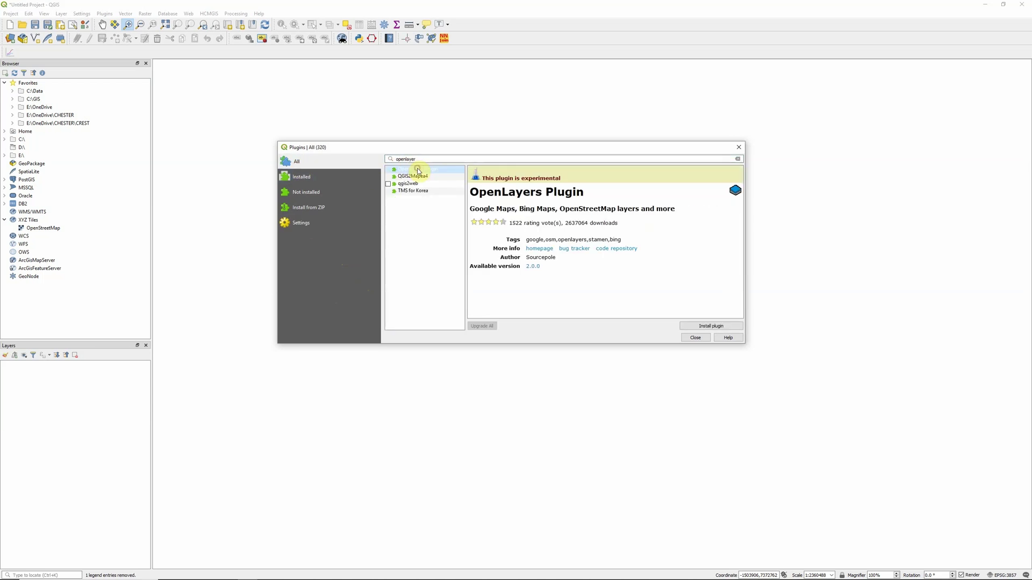
pyautogui.click(711, 326)
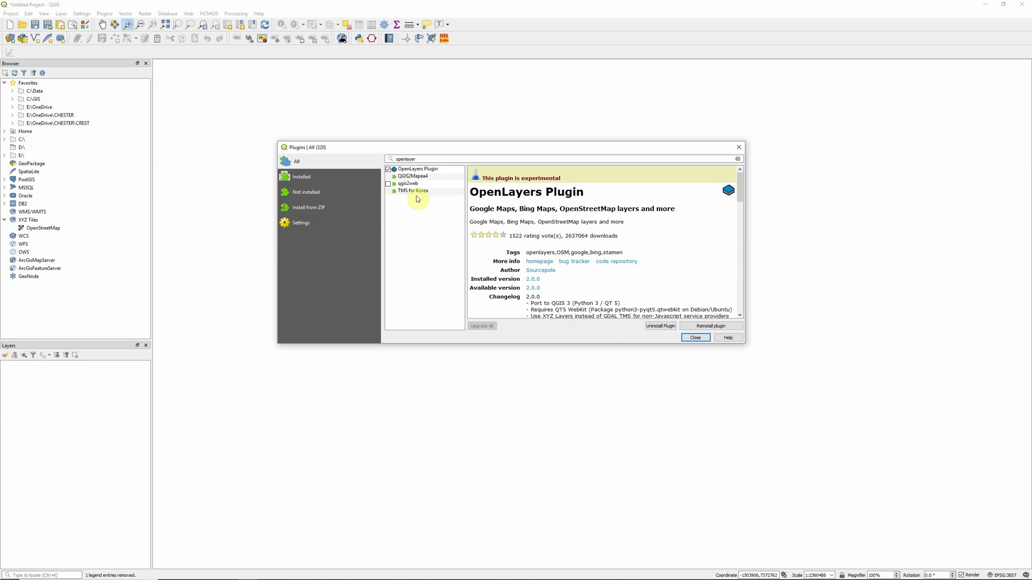
# Search 'quickm', install QuickMapServices 0.19.10.1, and close the Plugins manager
pyautogui.doubleClick(413, 159)
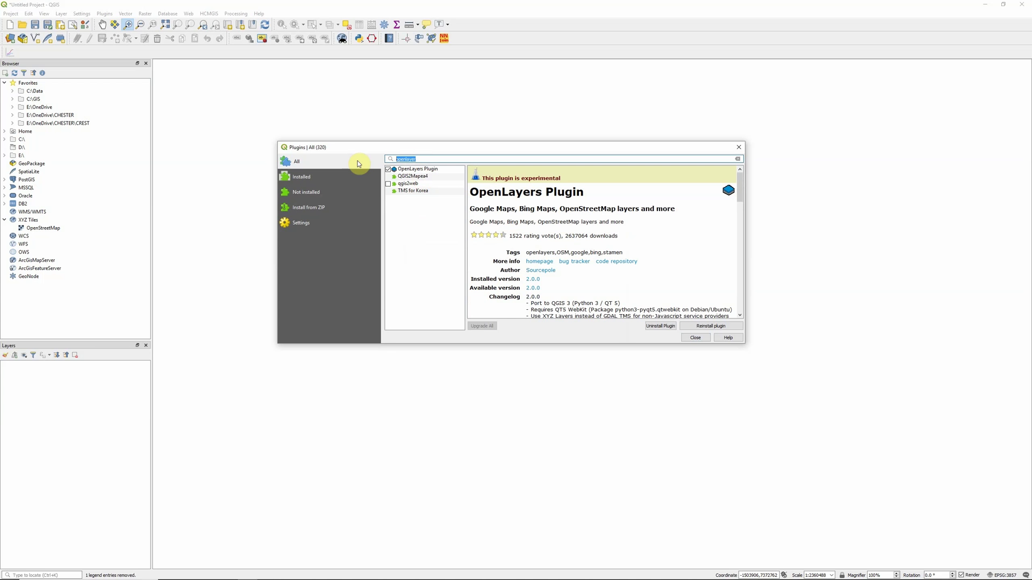
pyautogui.write('quick')
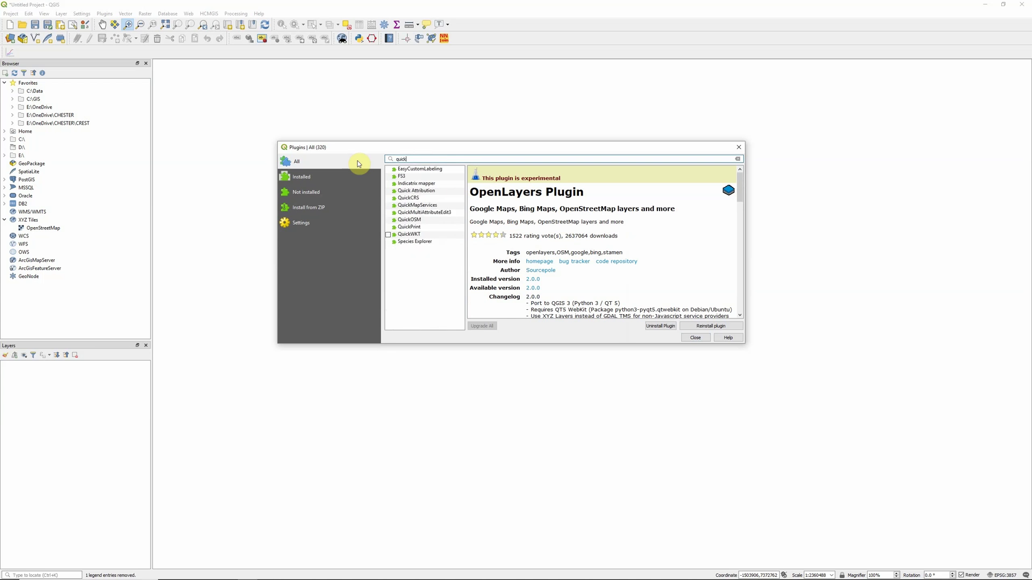
pyautogui.write('m')
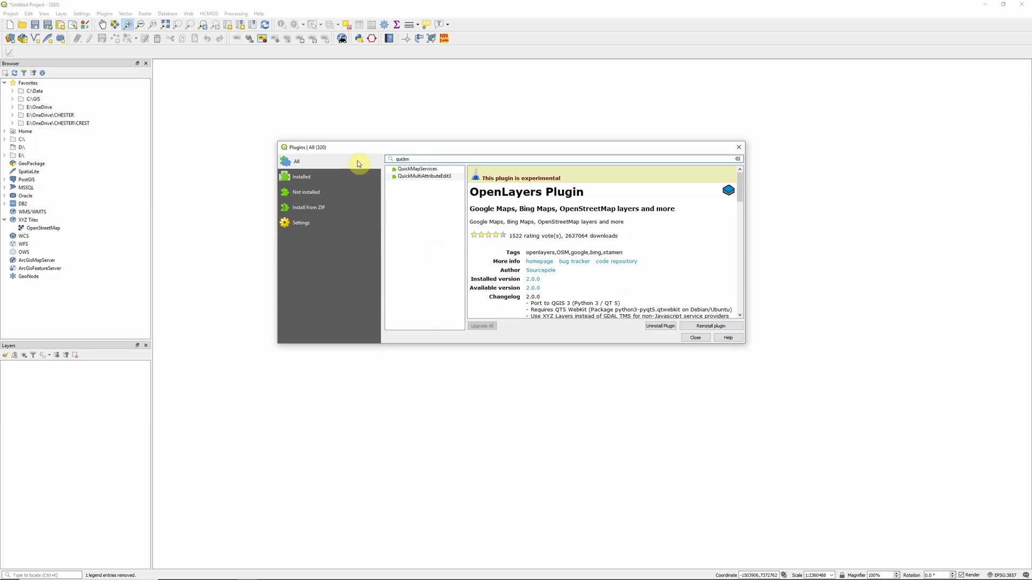
pyautogui.click(413, 170)
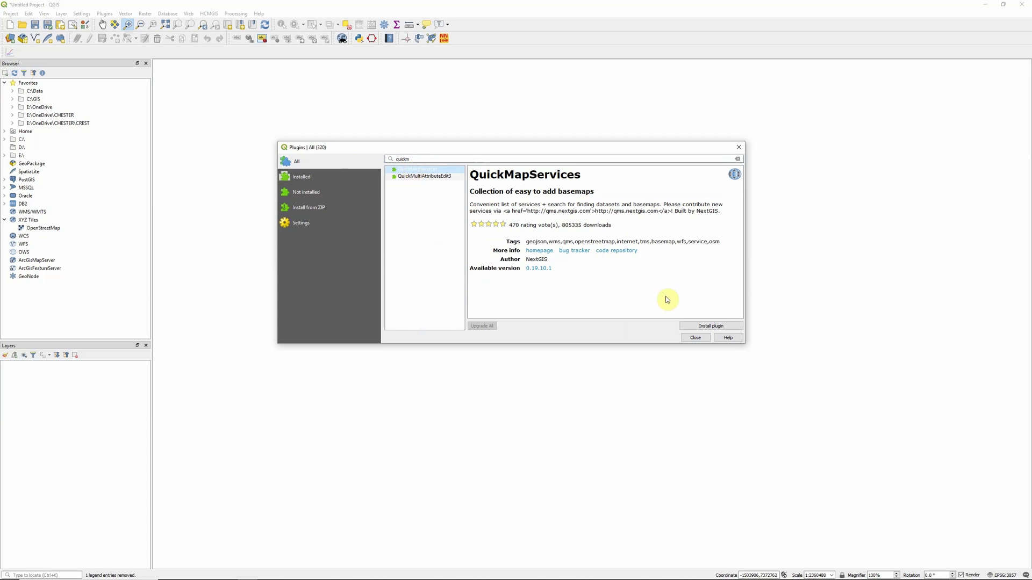
pyautogui.click(704, 328)
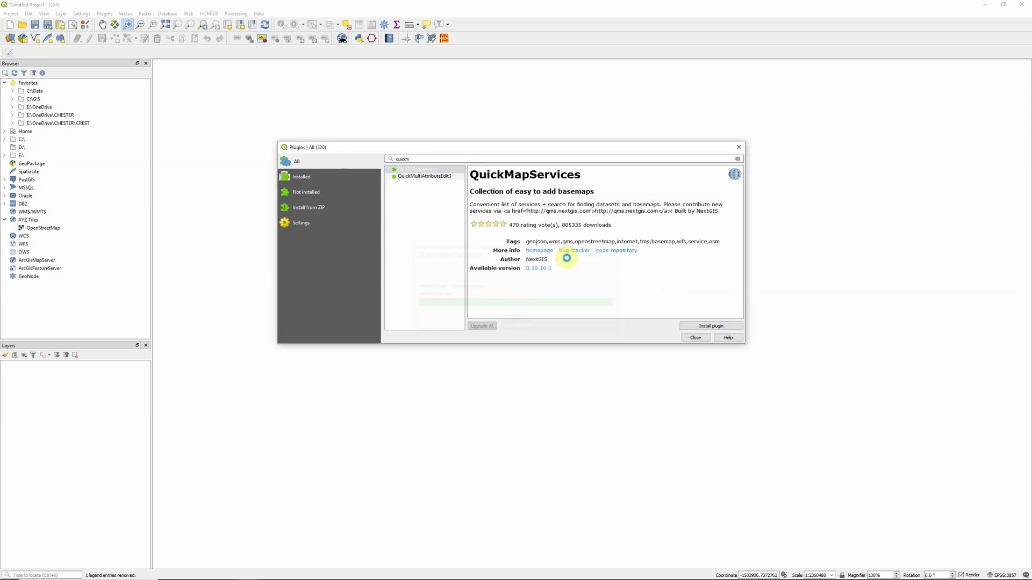
pyautogui.click(739, 148)
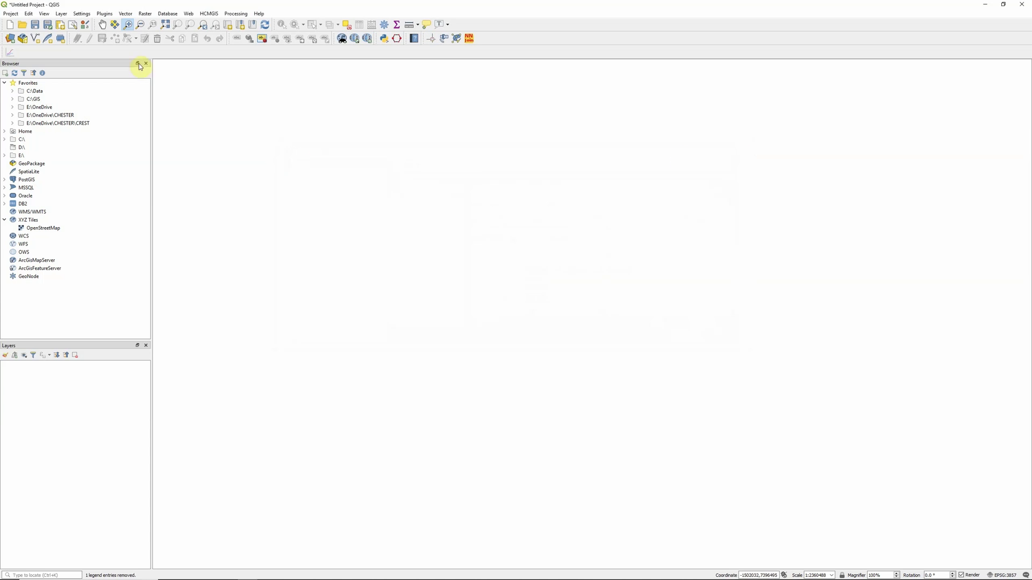
# Add the OpenStreetMap layer from Web > OpenLayers plugin > OpenStreetMap
pyautogui.click(188, 14)
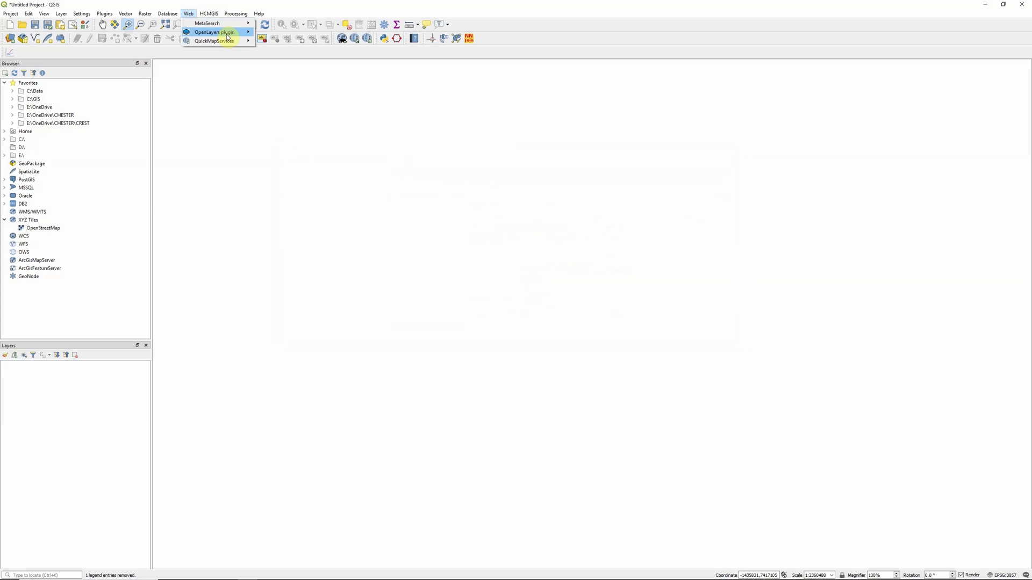
pyautogui.moveTo(228, 35)
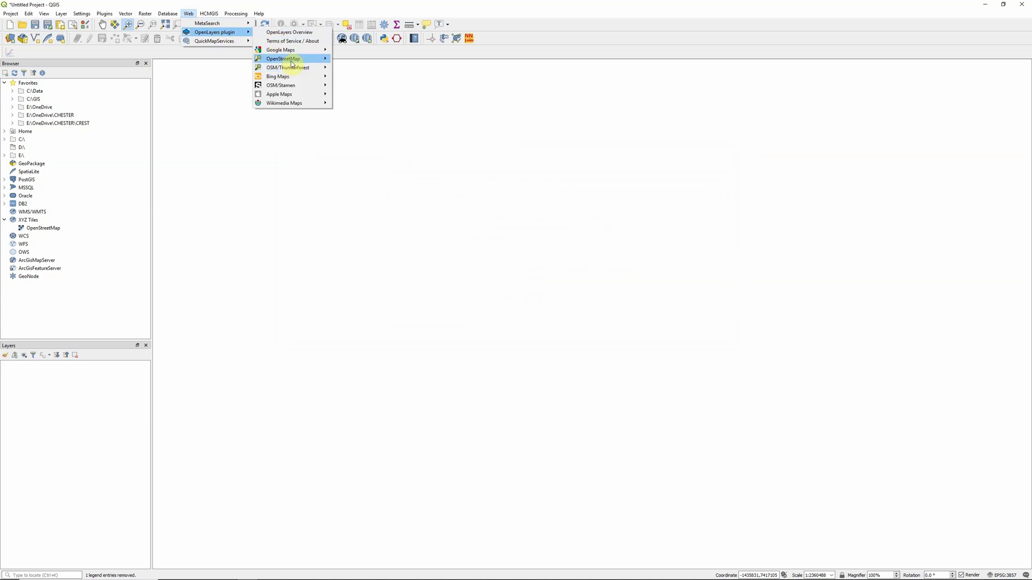
pyautogui.moveTo(292, 60)
pyautogui.click(346, 58)
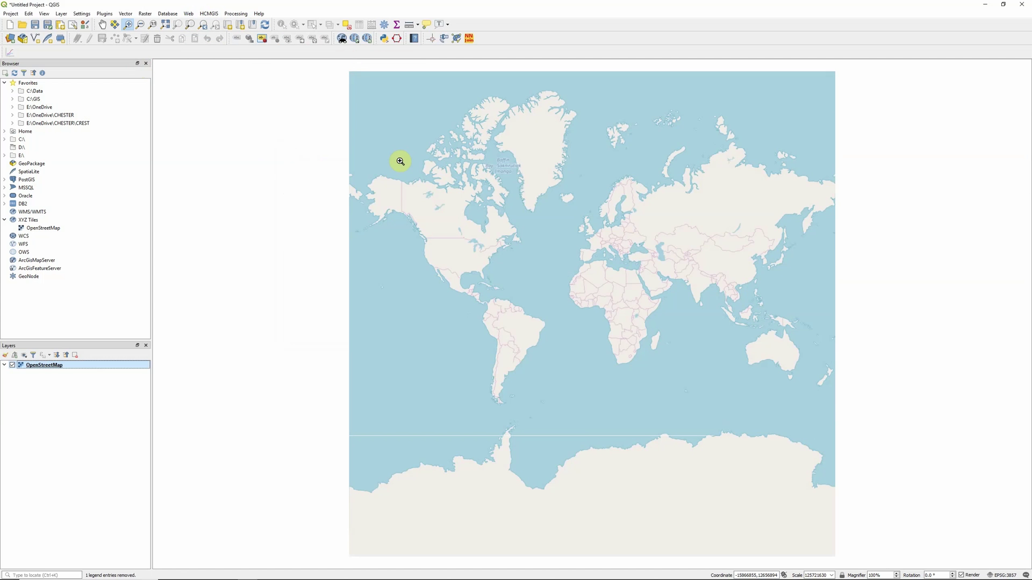
# Zoom in toward England, then zoom back out to show Europe
pyautogui.click(598, 234)
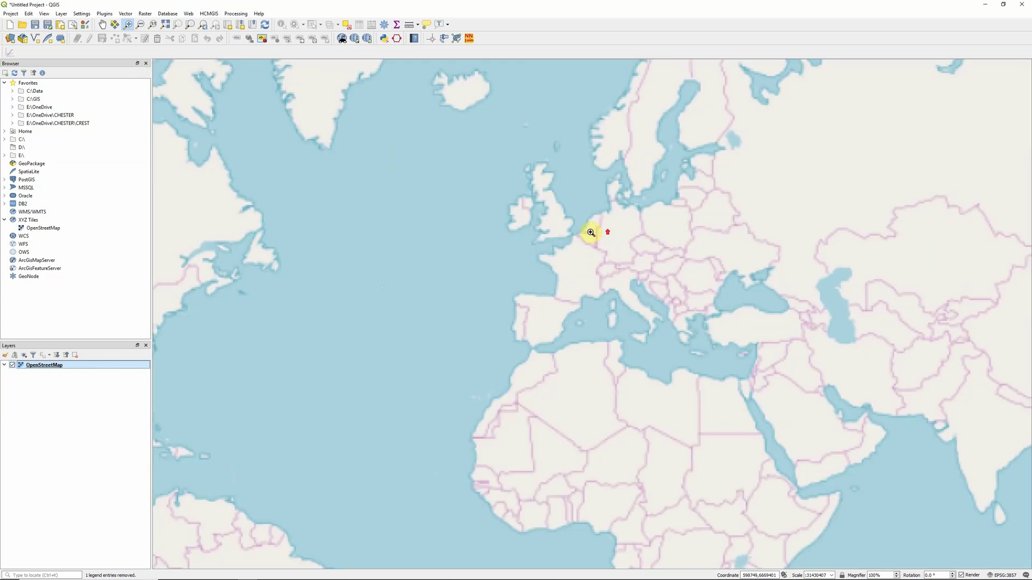
pyautogui.click(591, 232)
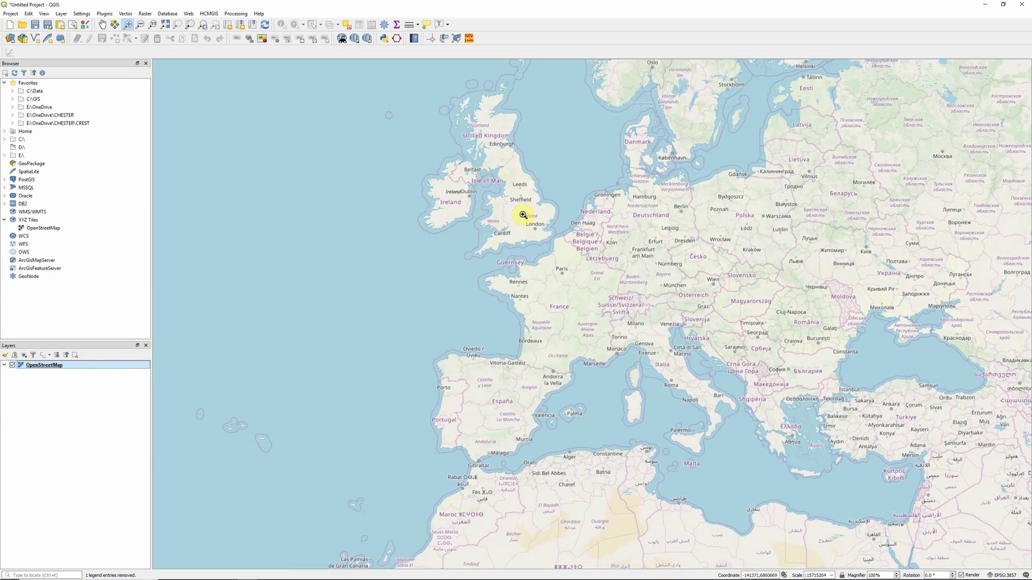
pyautogui.click(524, 214)
pyautogui.click(524, 213)
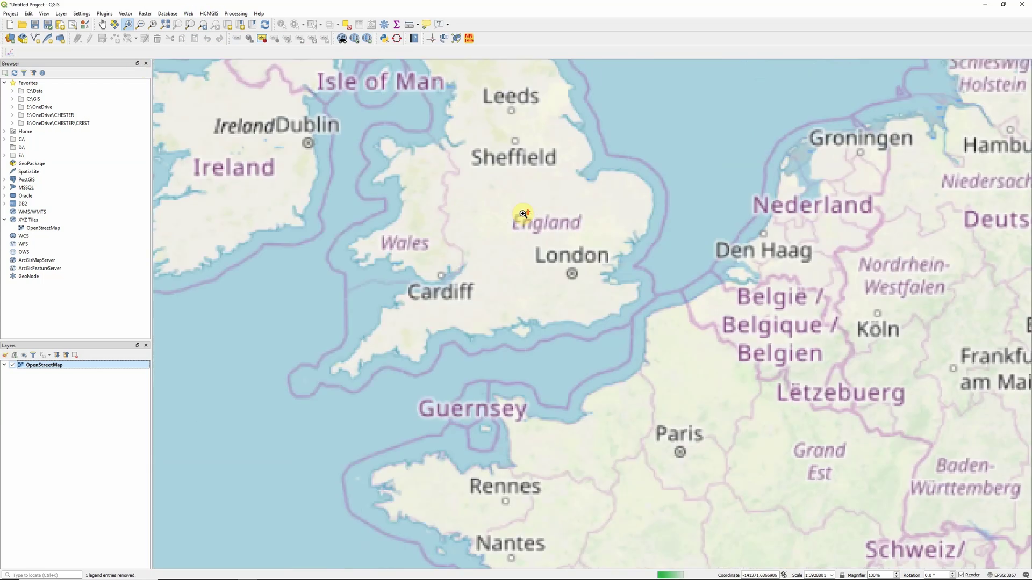
pyautogui.scroll(-2, 544, 269)
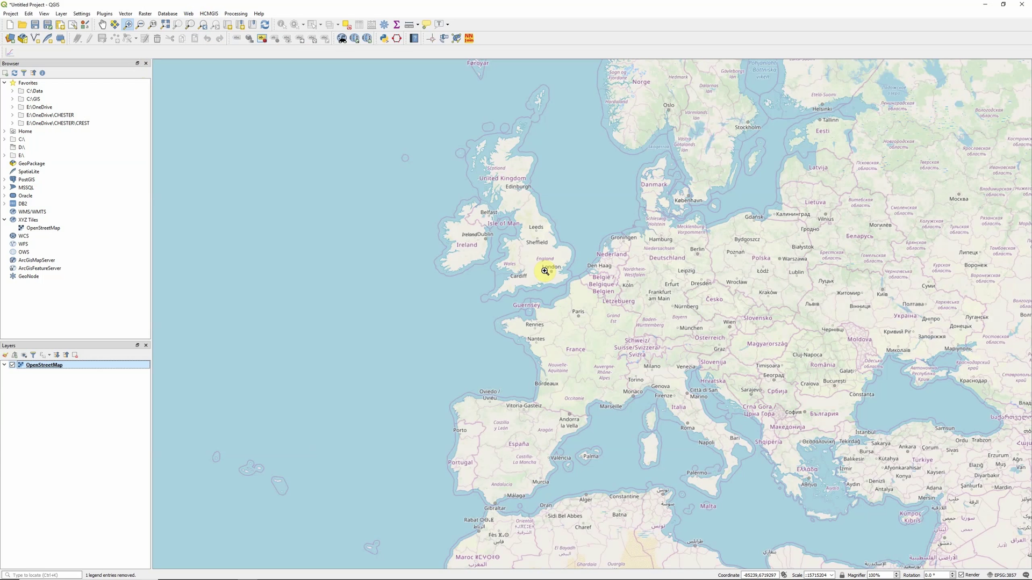
# Hide OpenStreetMap, add the OpenLayers Google Hybrid layer, and box-zoom onto Liverpool
pyautogui.click(12, 365)
pyautogui.click(188, 14)
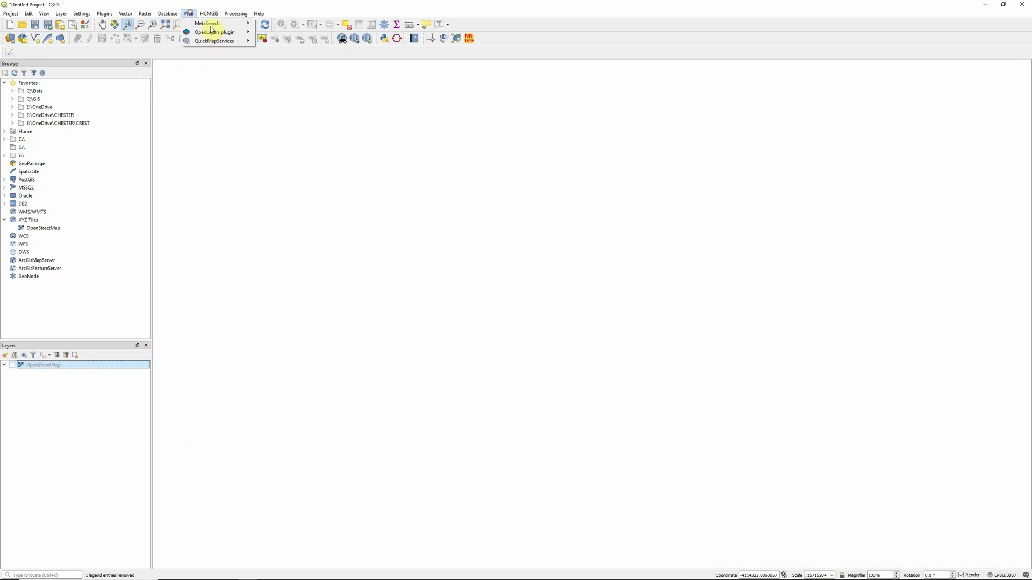
pyautogui.moveTo(217, 32)
pyautogui.moveTo(311, 50)
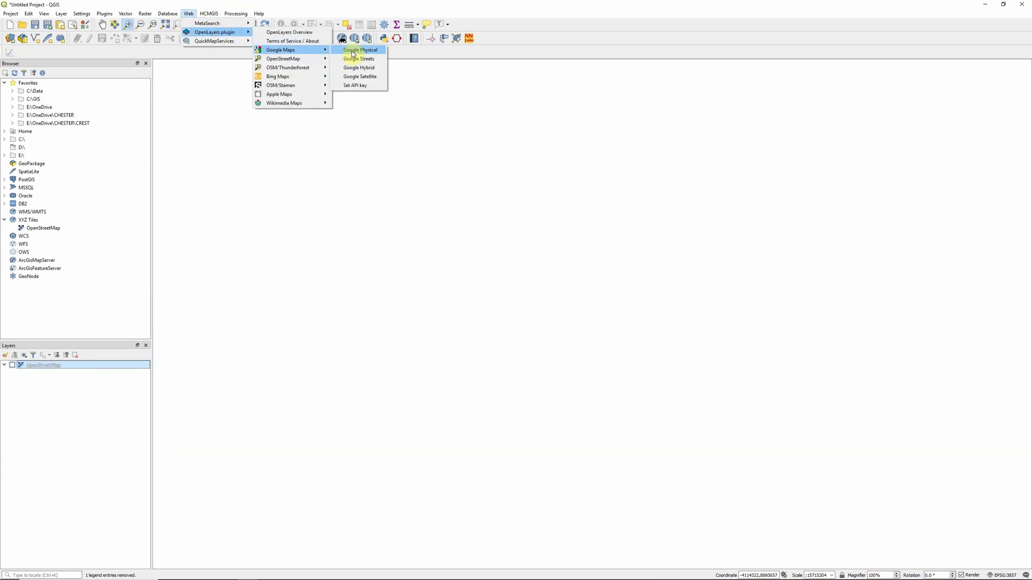
pyautogui.click(364, 67)
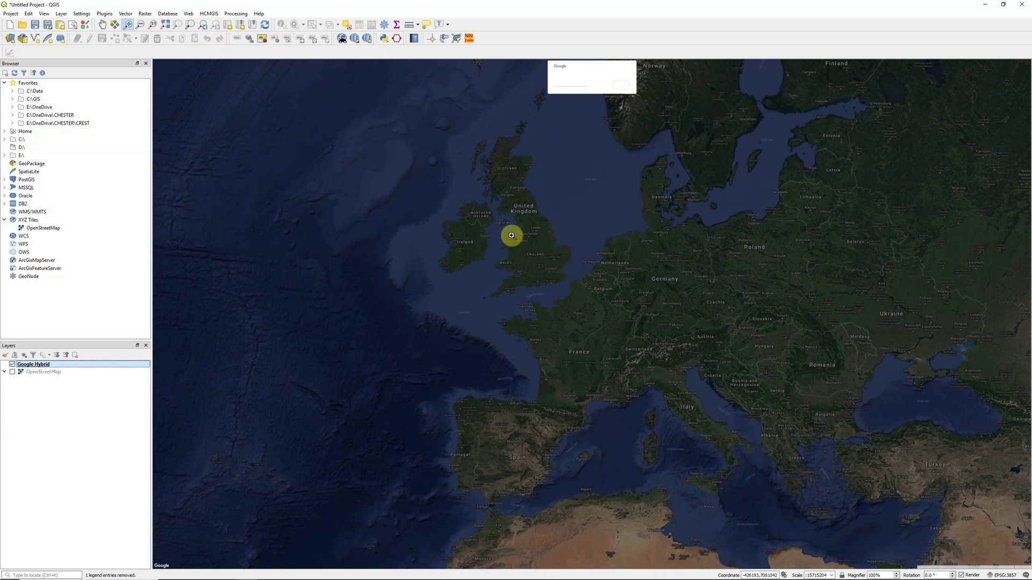
pyautogui.moveTo(511, 236); pyautogui.dragTo(531, 250)
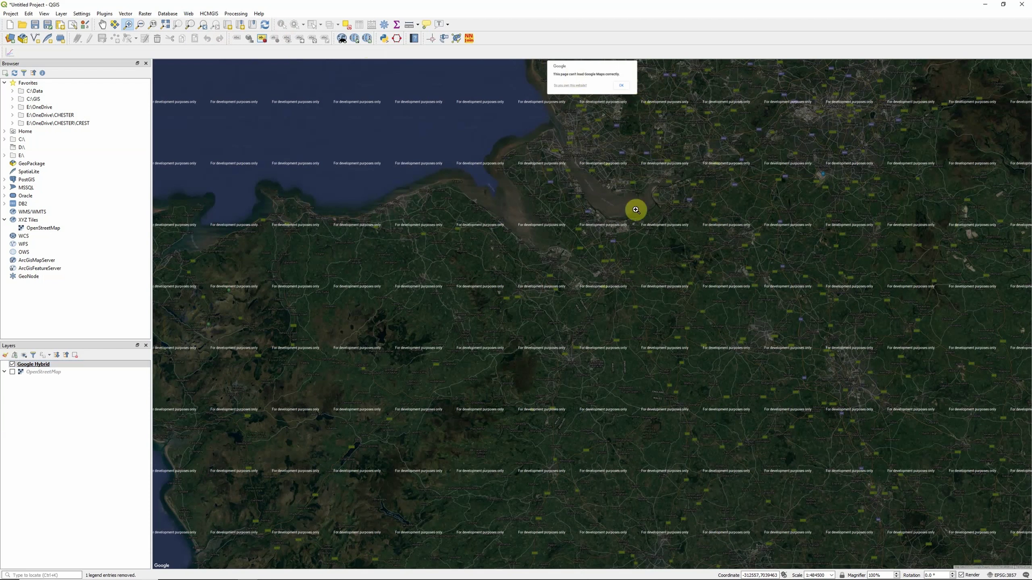
# Remove the watermarked Google Hybrid layer from the project
pyautogui.click(40, 367)
pyautogui.rightClick(40, 367)
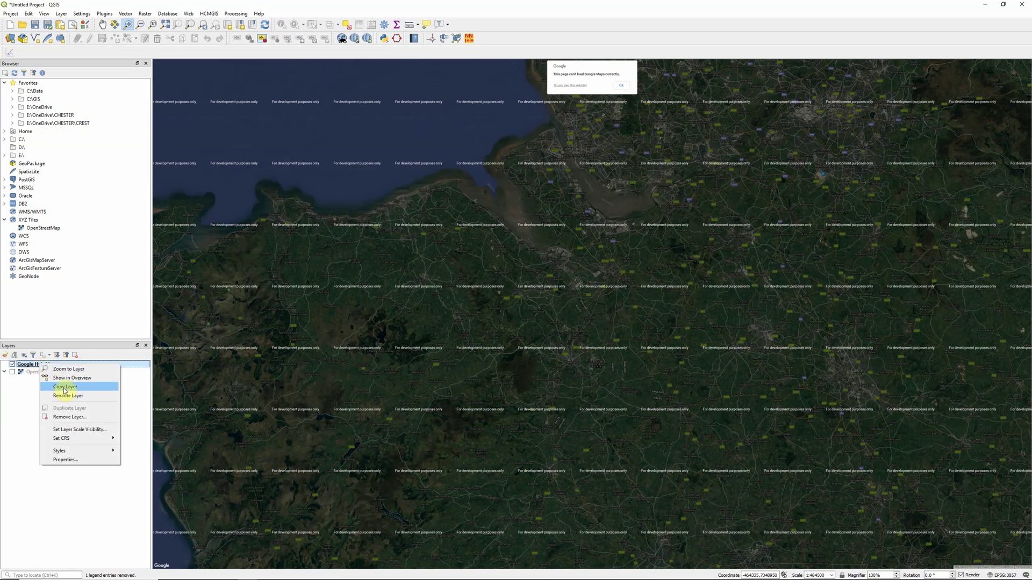
pyautogui.click(70, 417)
pyautogui.click(500, 307)
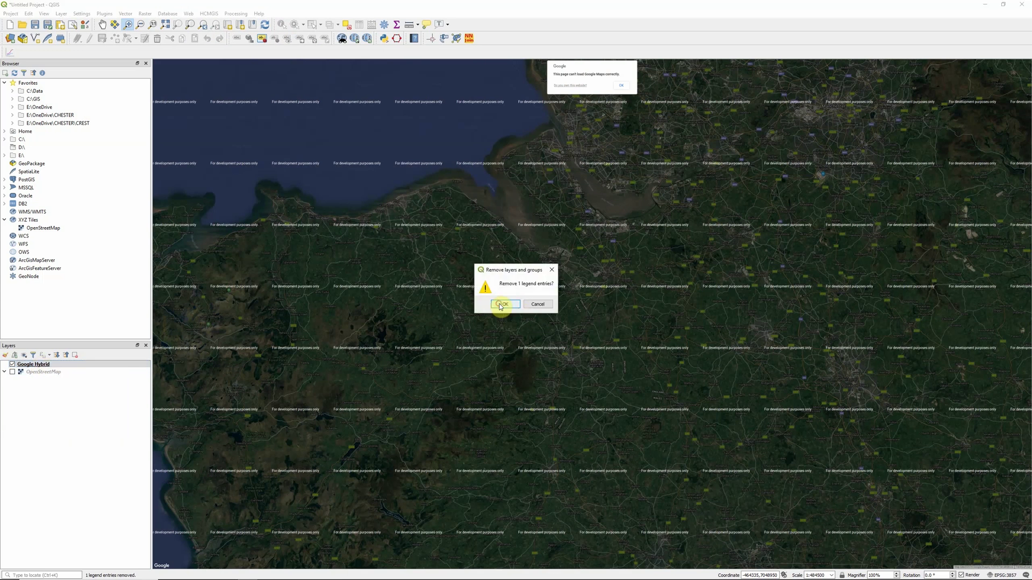
# Add a Bing Aerial layer, zoom into part of it, then remove it
pyautogui.click(189, 13)
pyautogui.moveTo(218, 32)
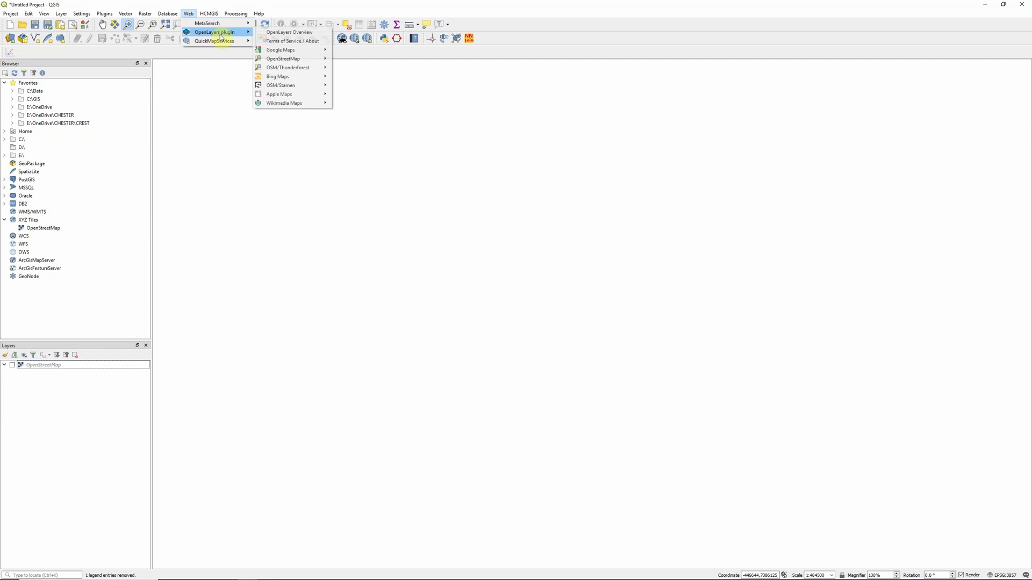
pyautogui.moveTo(309, 76)
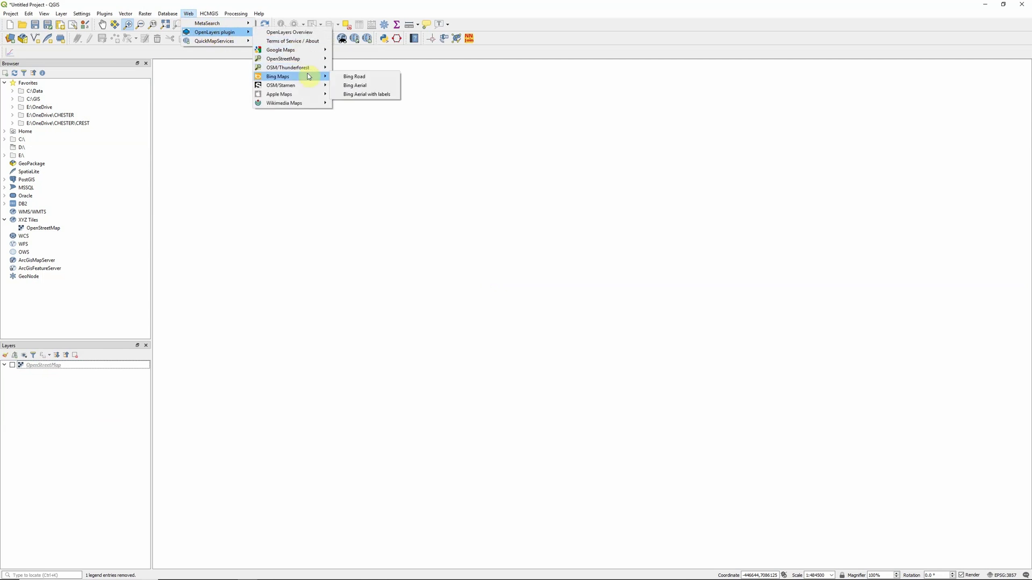
pyautogui.click(357, 86)
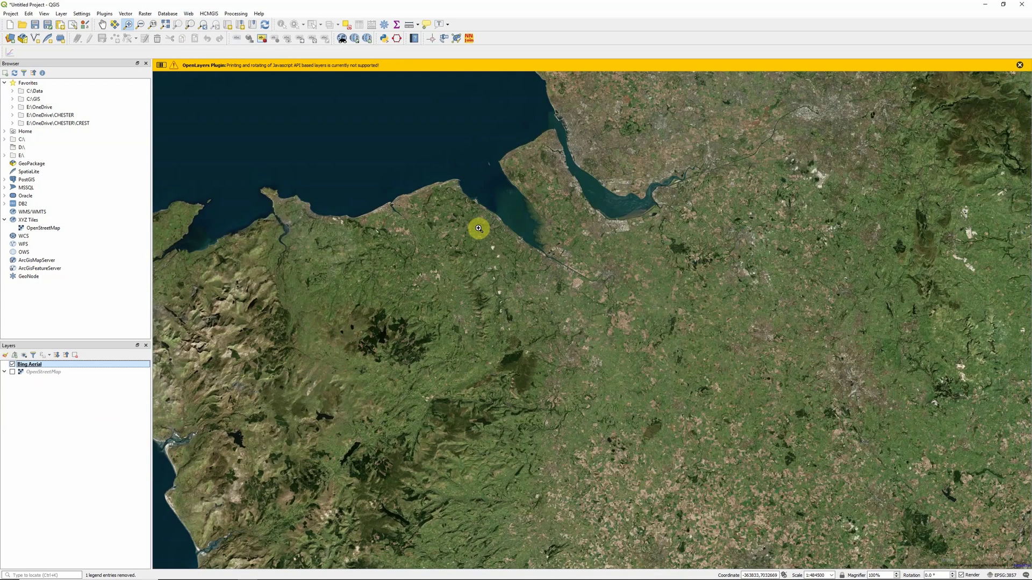
pyautogui.moveTo(437, 210); pyautogui.dragTo(484, 267)
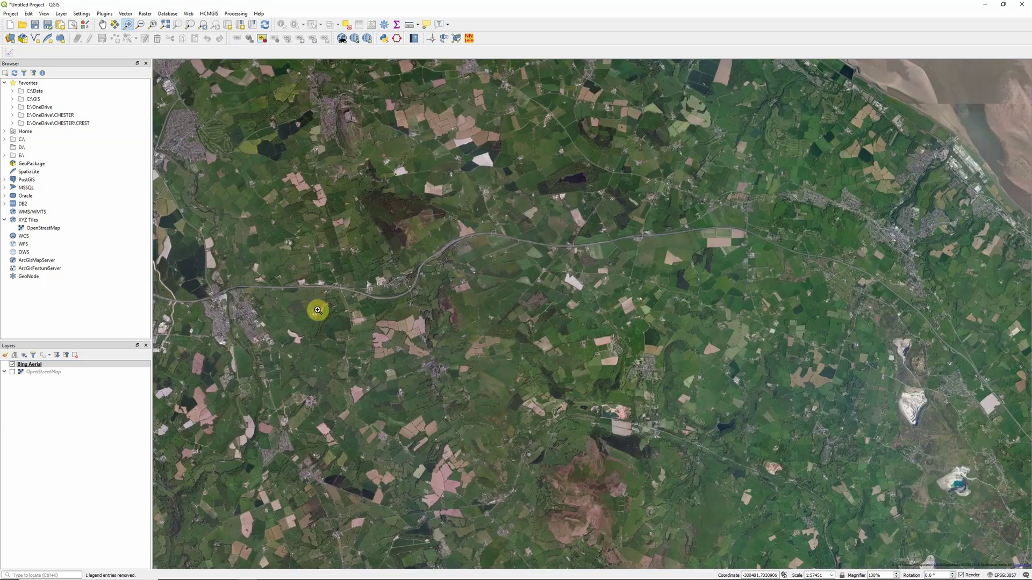
pyautogui.rightClick(23, 366)
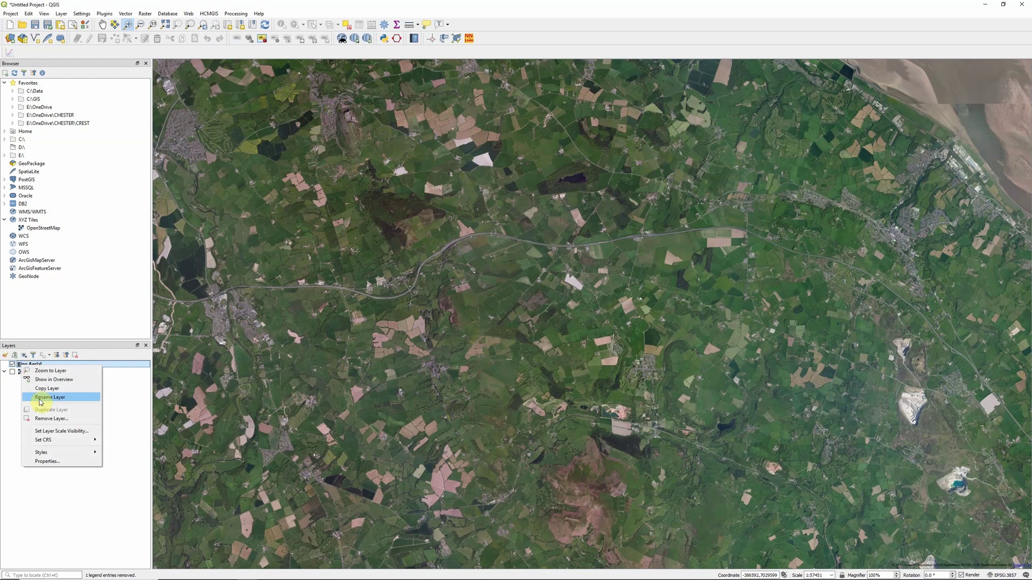
pyautogui.click(48, 418)
# Confirm the Bing Aerial removal and browse the QuickMapServices provider submenus
pyautogui.click(495, 303)
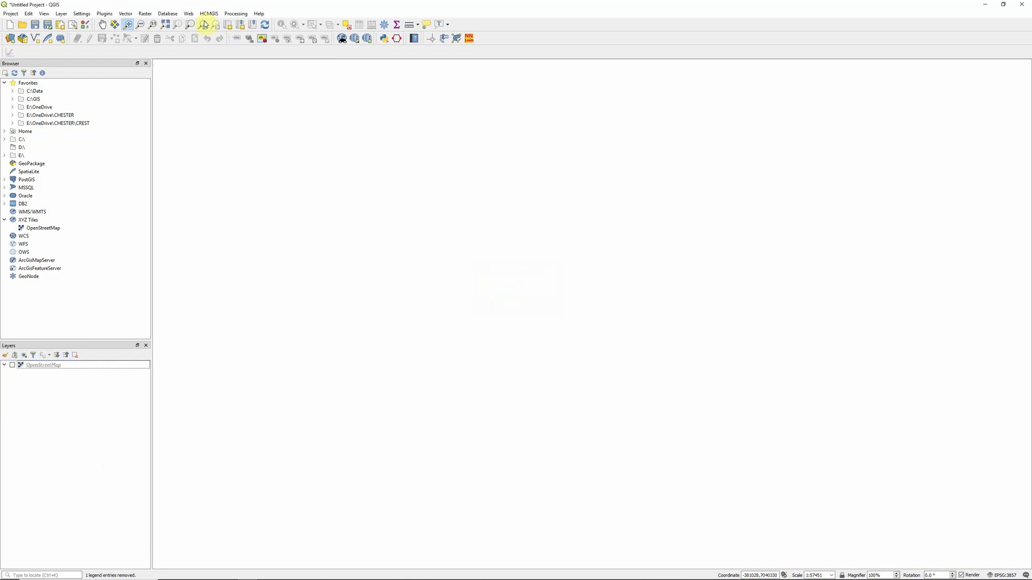
pyautogui.click(187, 13)
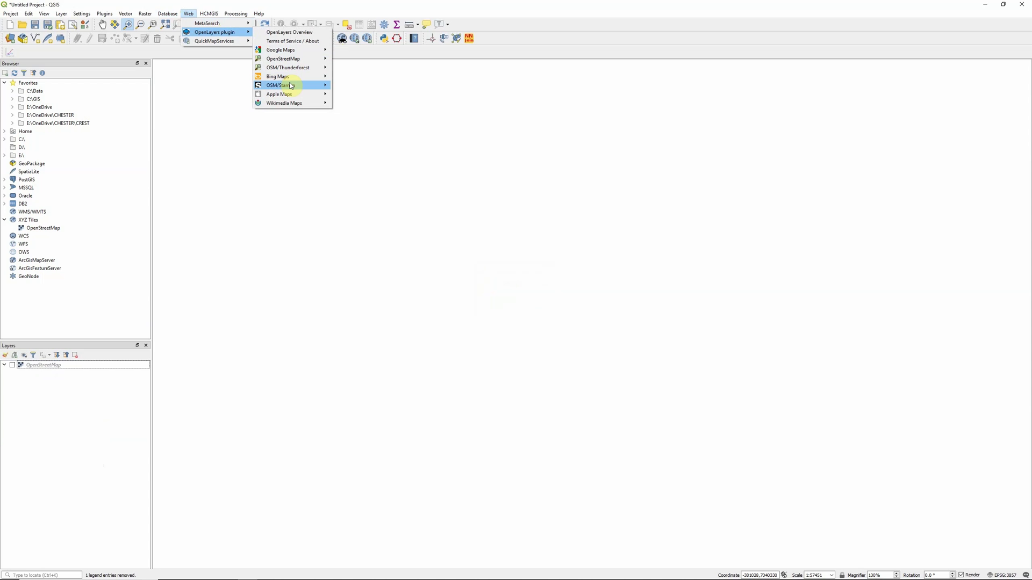
pyautogui.moveTo(291, 96)
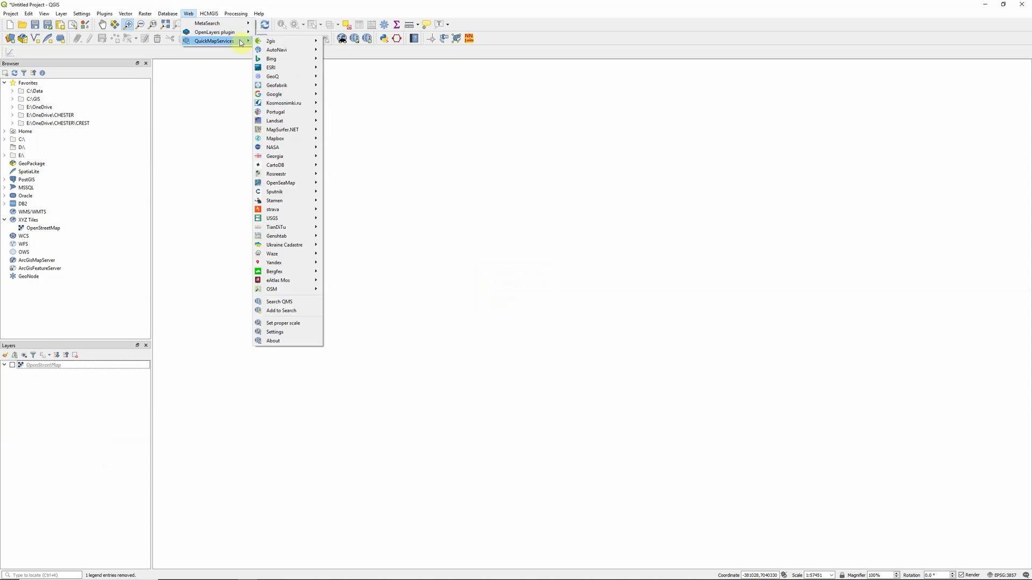
pyautogui.moveTo(272, 43)
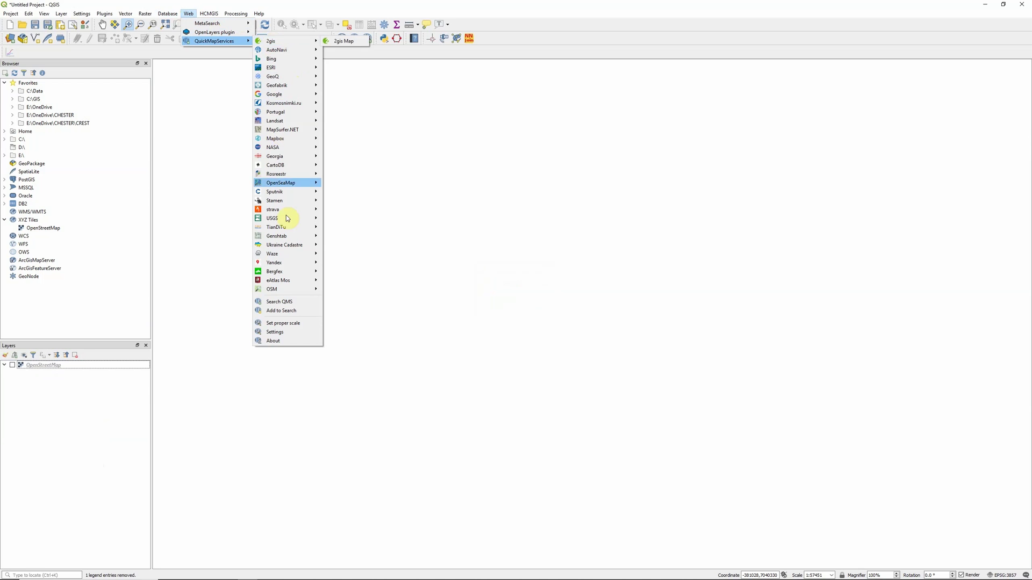
pyautogui.moveTo(287, 248)
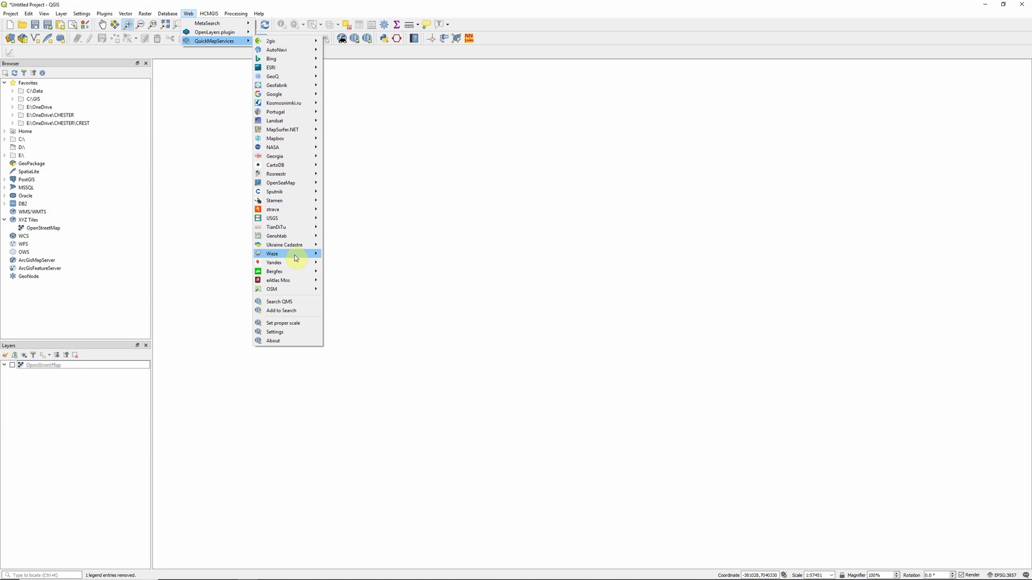
# Fetch the contributed services pack from the More services tab of QuickMapServices Settings
pyautogui.click(286, 333)
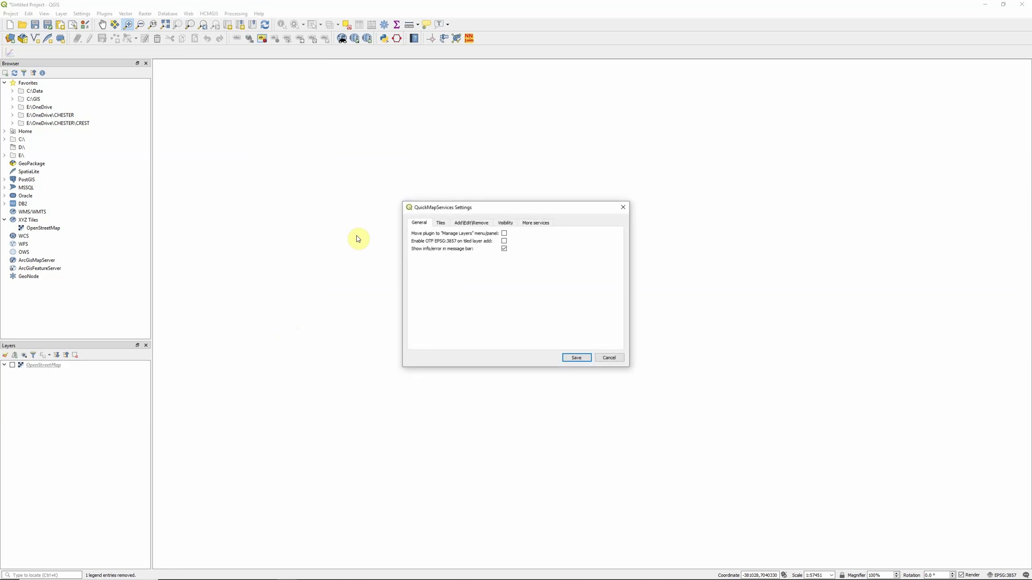
pyautogui.click(535, 223)
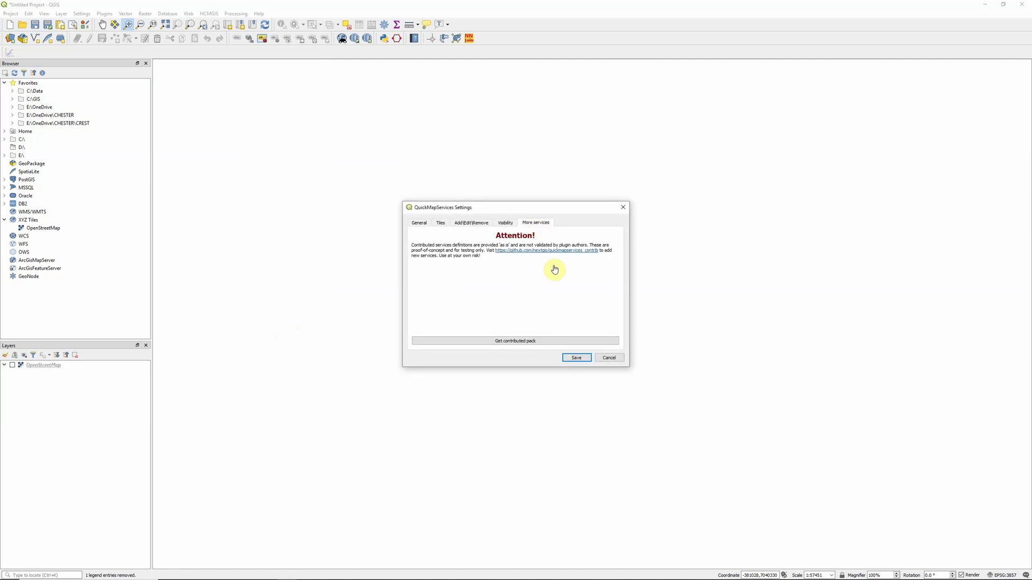
pyautogui.click(503, 342)
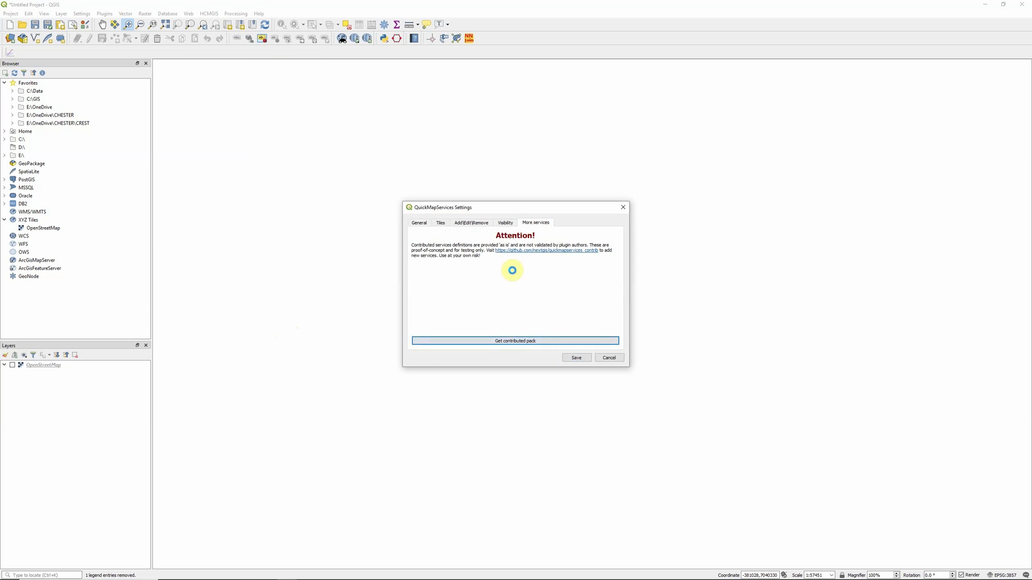
pyautogui.click(558, 301)
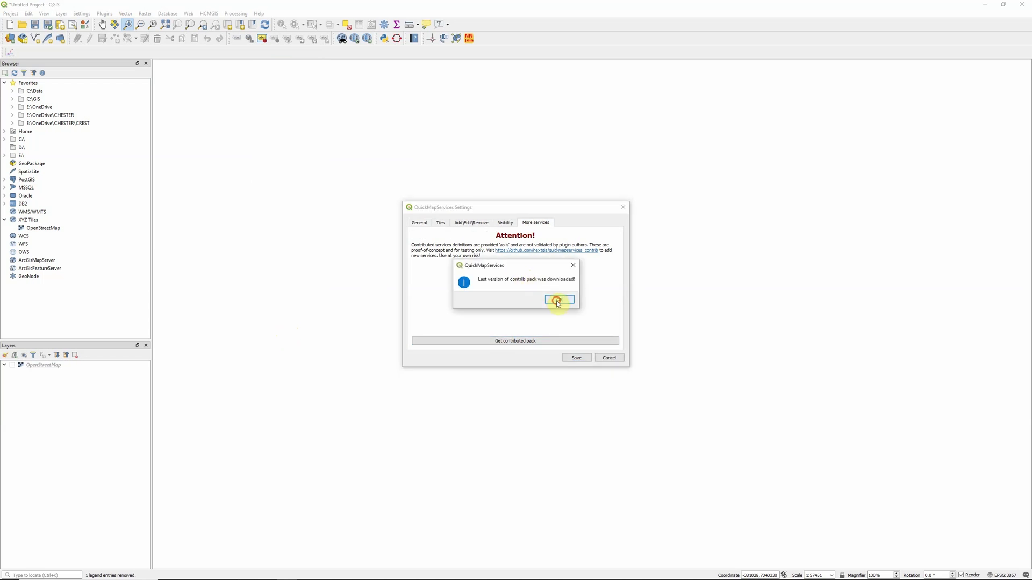
# Close the settings and add Google Hybrid from QuickMapServices > Google
pyautogui.click(613, 358)
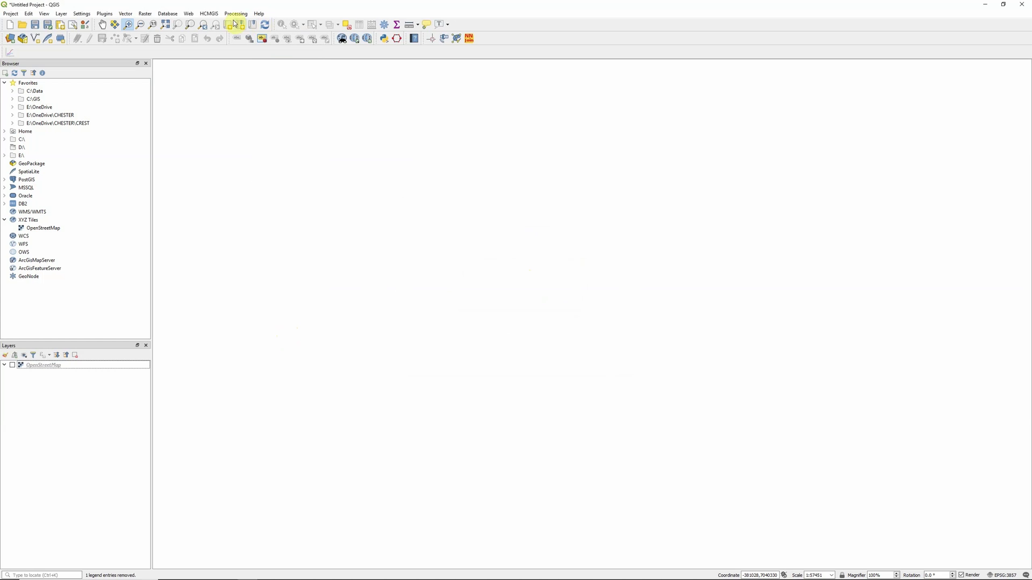
pyautogui.click(188, 14)
pyautogui.moveTo(219, 43)
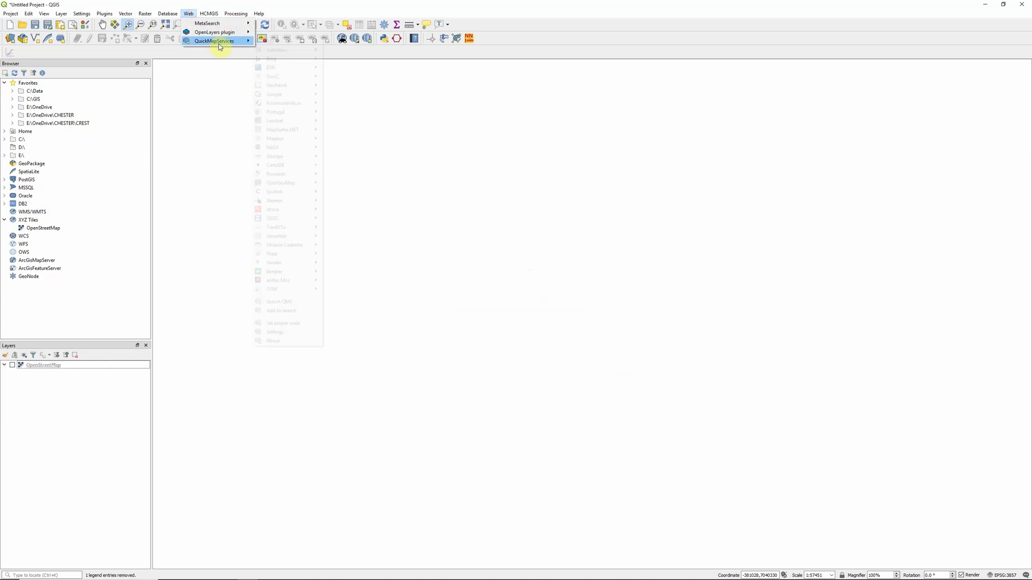
pyautogui.moveTo(275, 49)
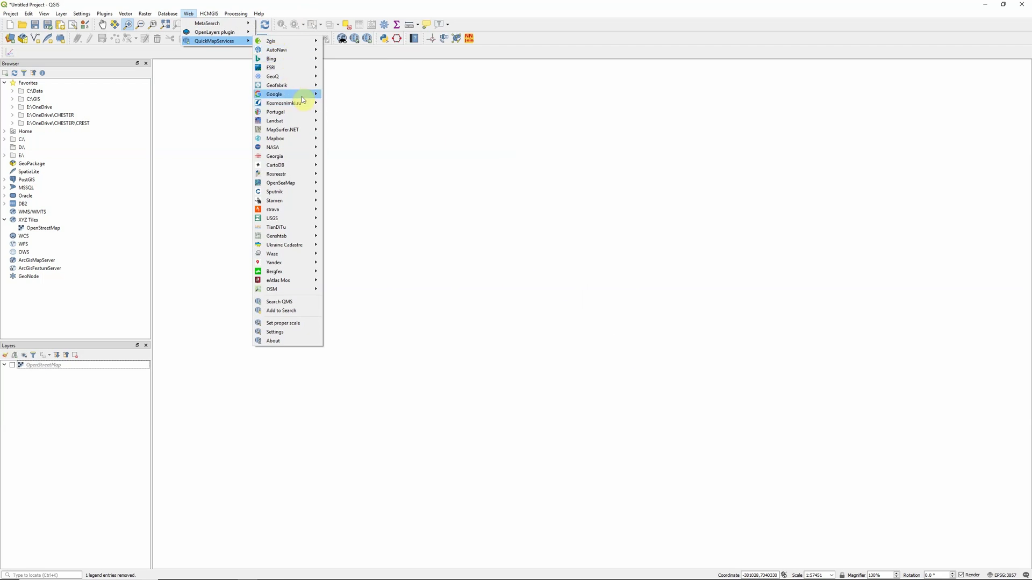
pyautogui.moveTo(301, 95)
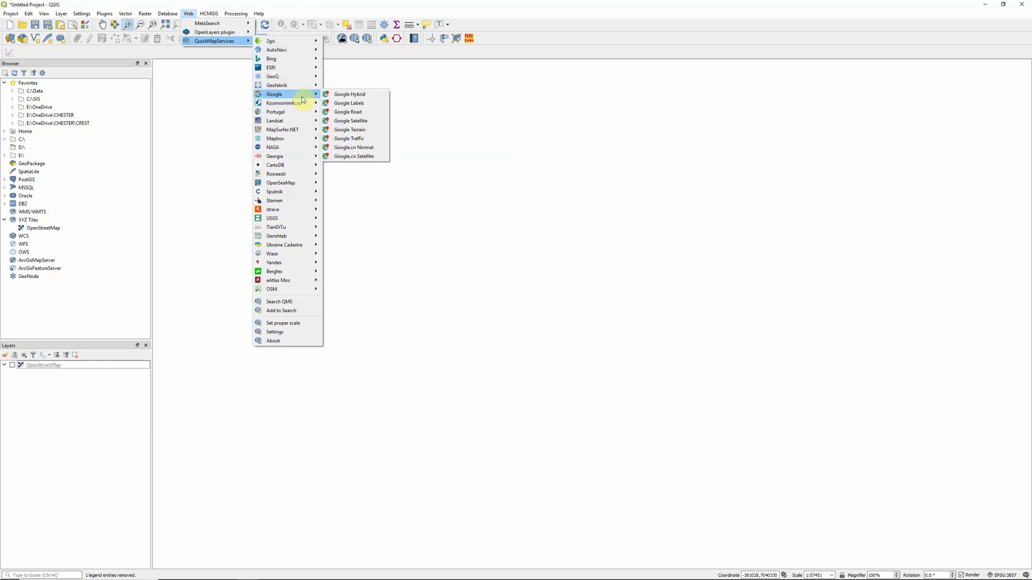
pyautogui.click(352, 94)
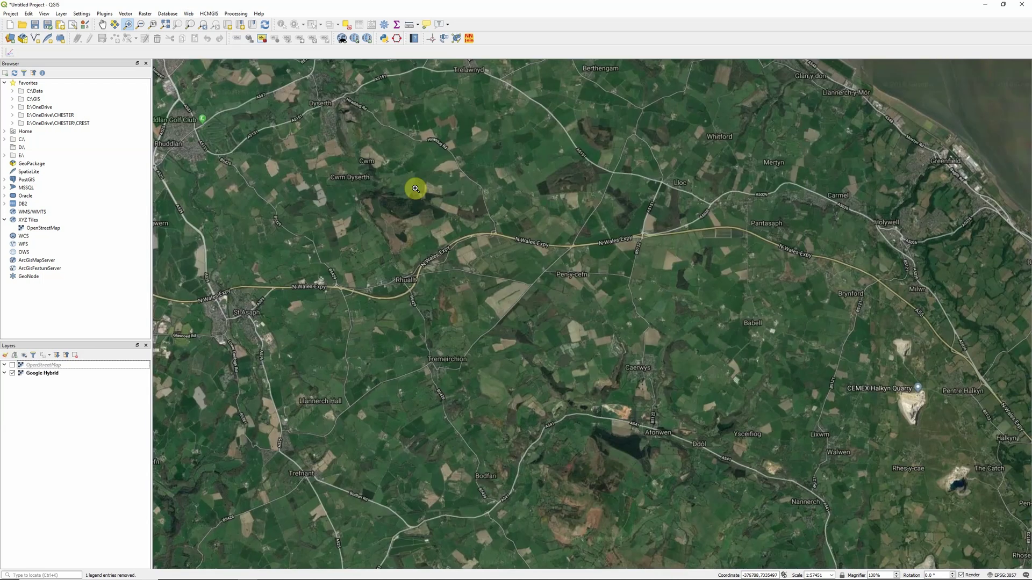
pyautogui.scroll(-2, 510, 288)
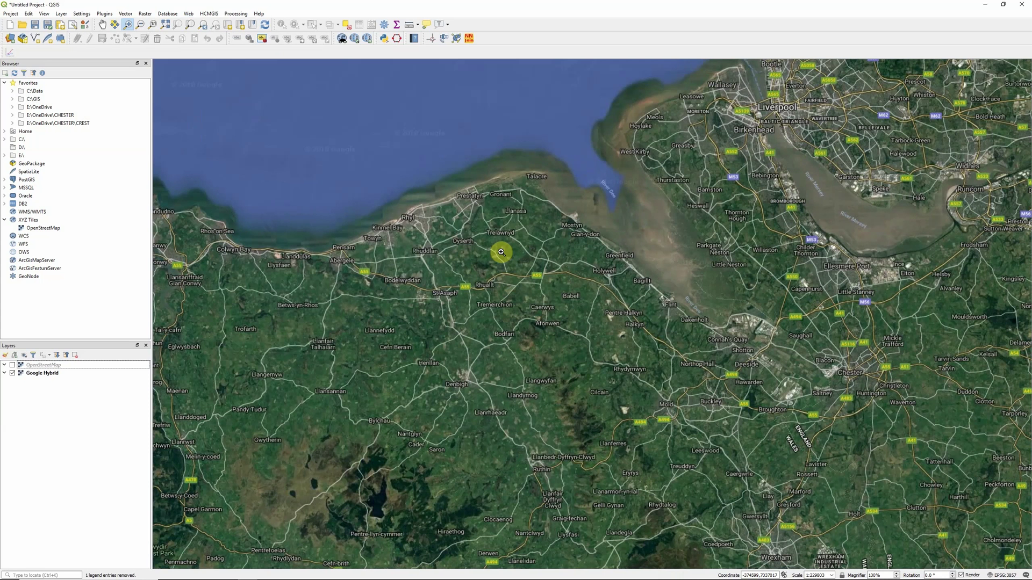
# Add ESRI Ocean from QuickMapServices > ESRI, hide Google Hybrid, and zoom out
pyautogui.click(188, 14)
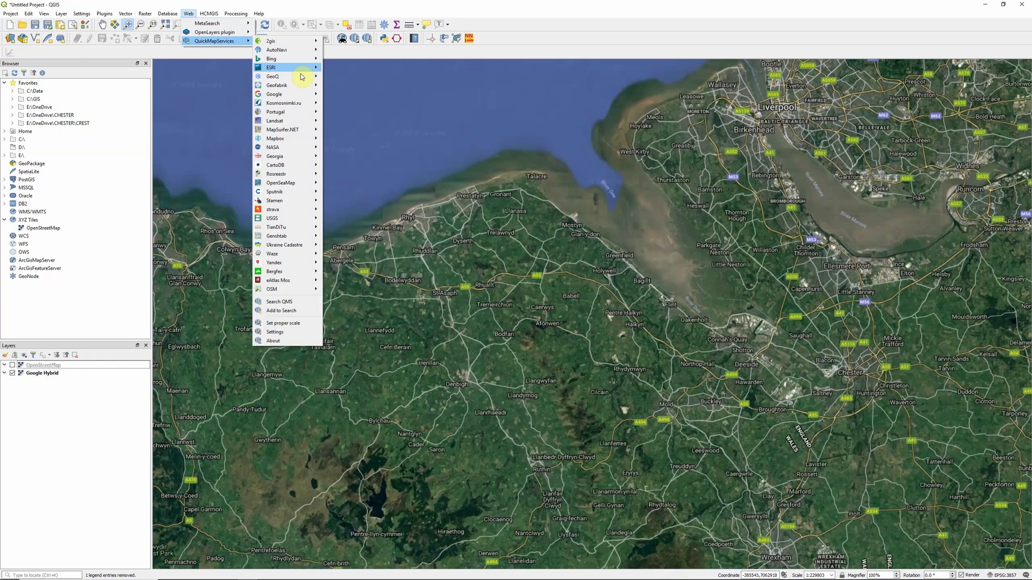
pyautogui.moveTo(305, 70)
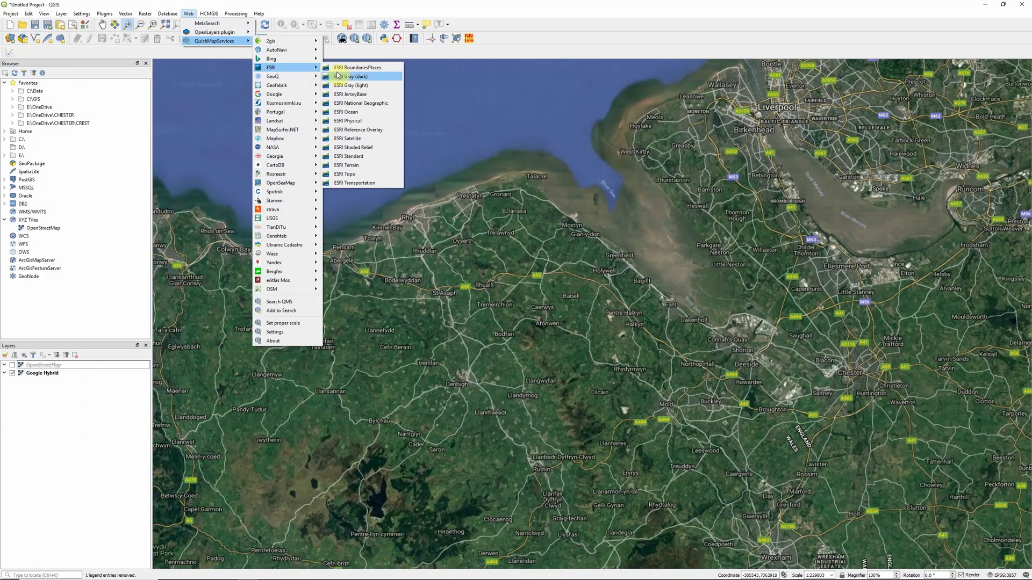
pyautogui.click(352, 111)
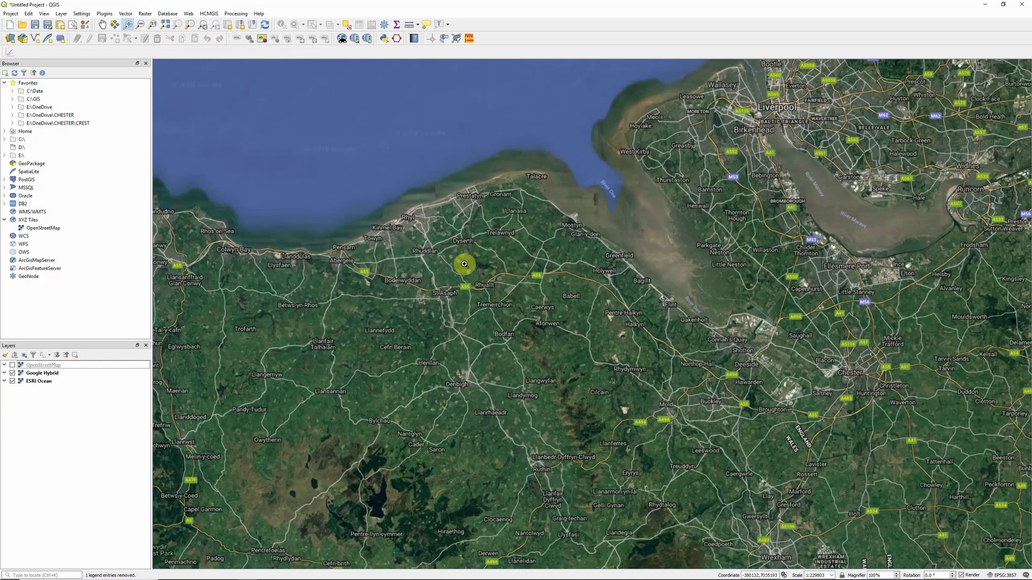
pyautogui.click(13, 373)
pyautogui.scroll(-2, 446, 334)
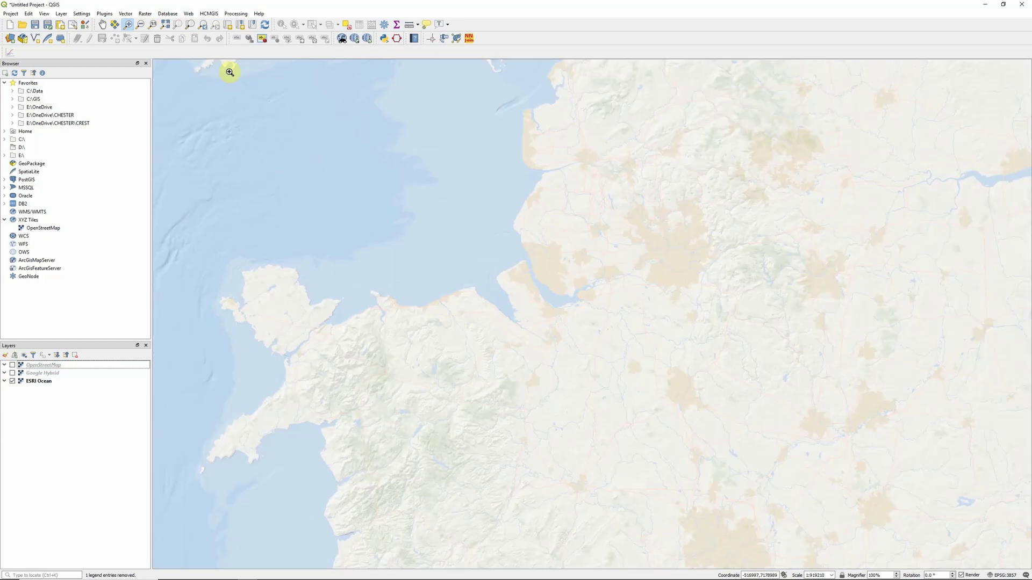
pyautogui.click(188, 14)
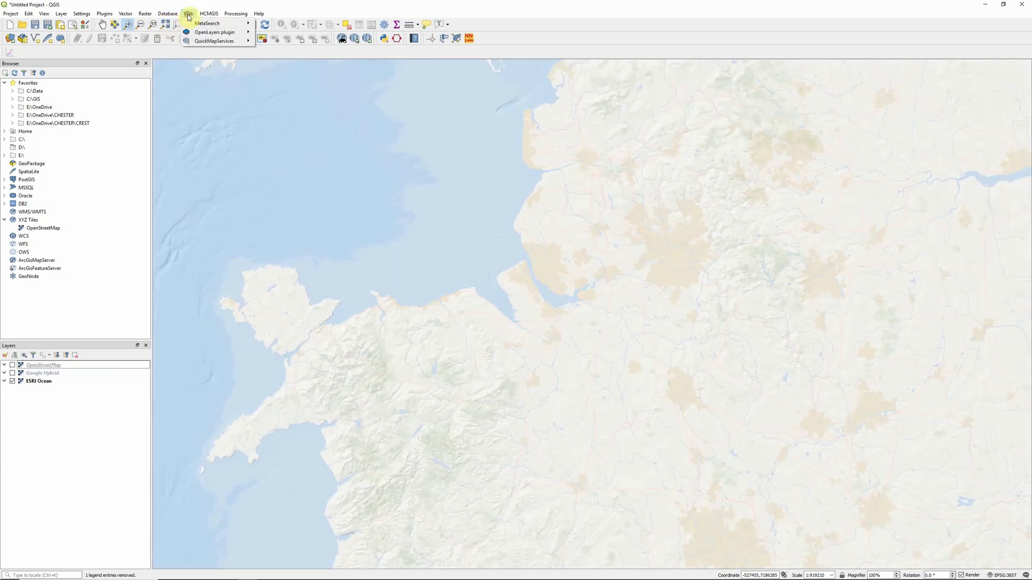
pyautogui.moveTo(218, 41)
pyautogui.moveTo(283, 60)
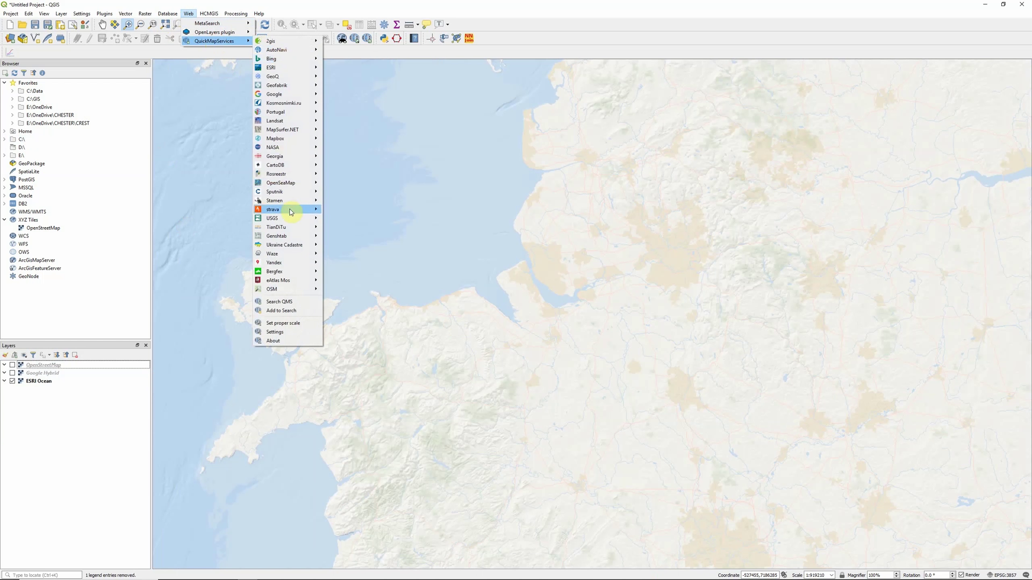
pyautogui.moveTo(290, 211)
pyautogui.click(347, 210)
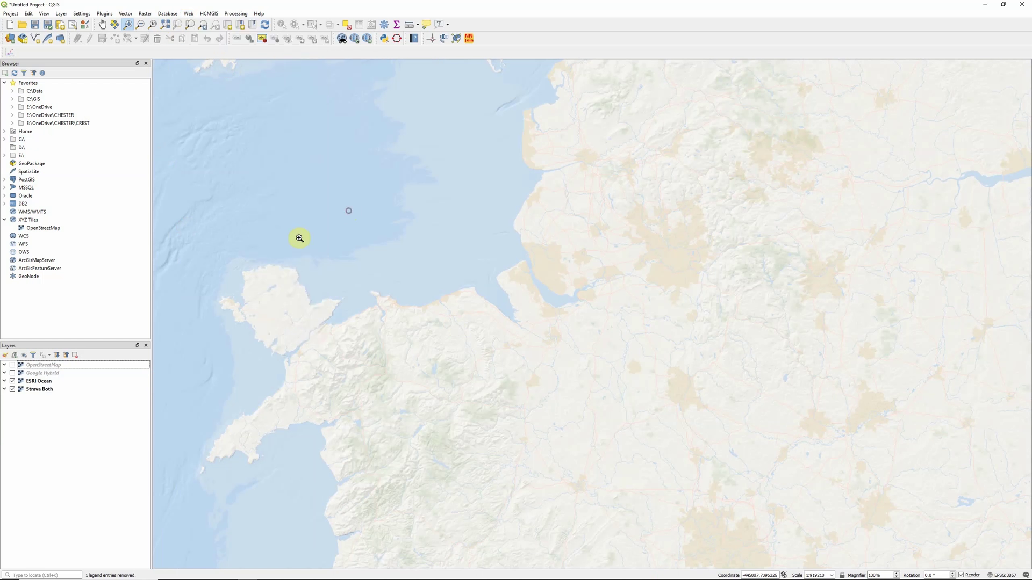
pyautogui.click(12, 381)
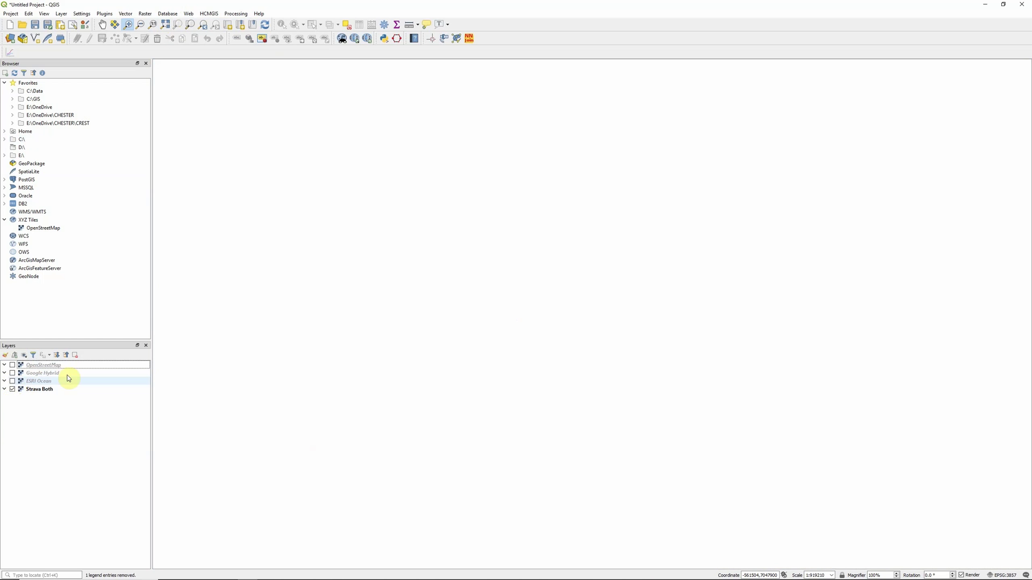
pyautogui.scroll(-2, 509, 328)
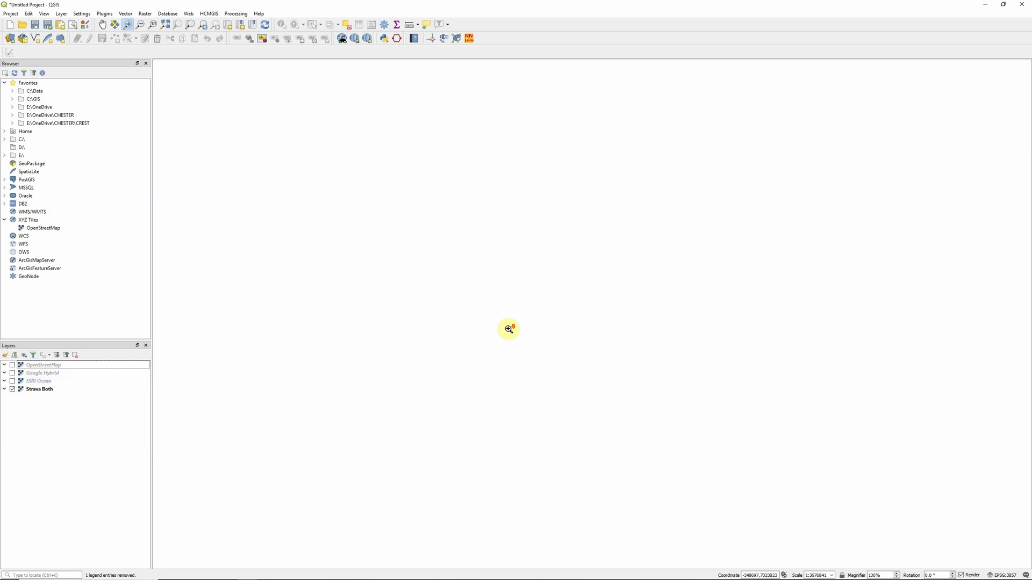
pyautogui.scroll(1, 509, 329)
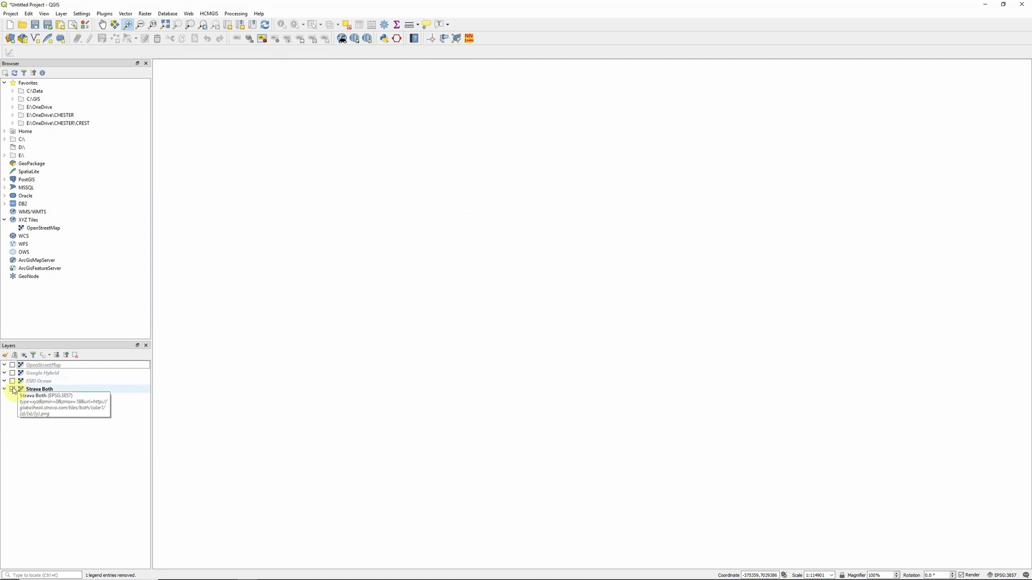
# Hide Strava Both, drag XYZ Tiles OpenStreetMap onto the canvas, zoom out, and review its connection settings
pyautogui.click(11, 389)
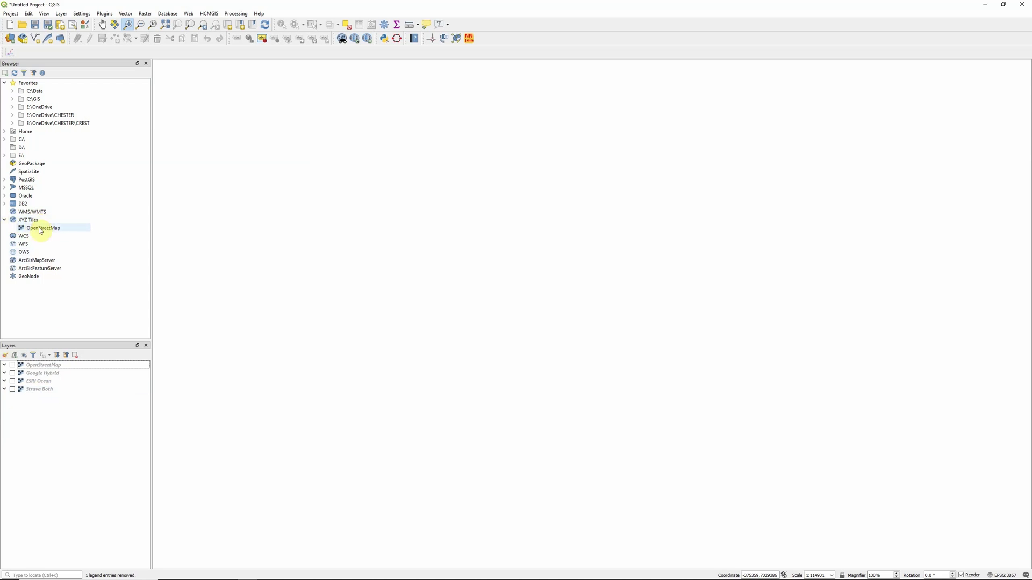
pyautogui.moveTo(40, 230); pyautogui.dragTo(456, 274)
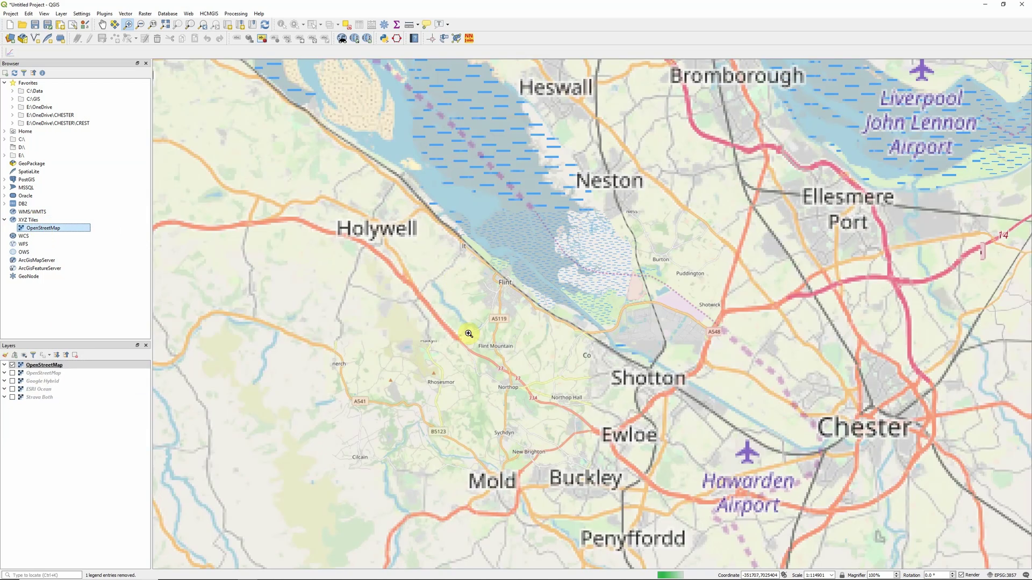
pyautogui.scroll(-3, 529, 387)
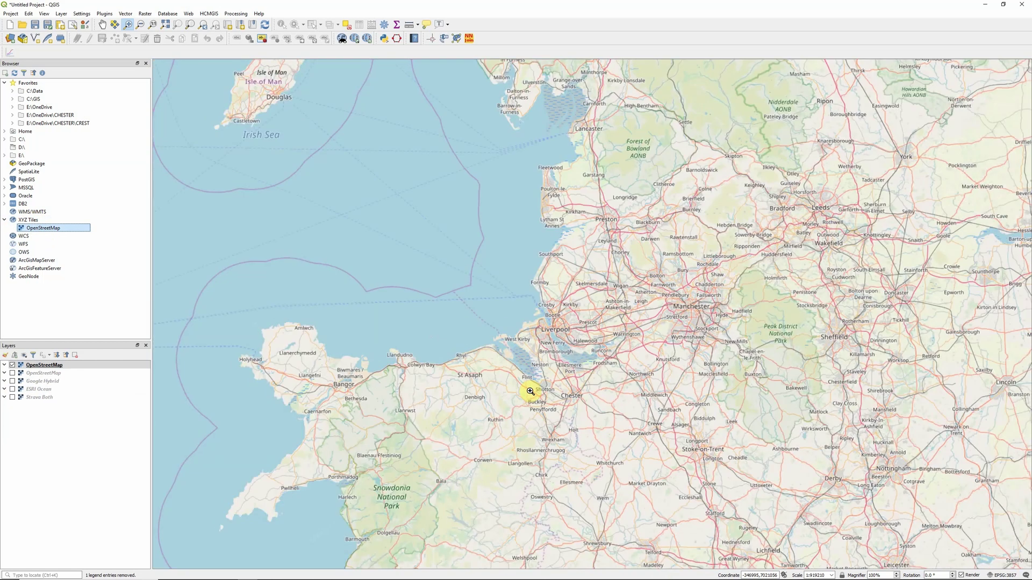
pyautogui.rightClick(34, 230)
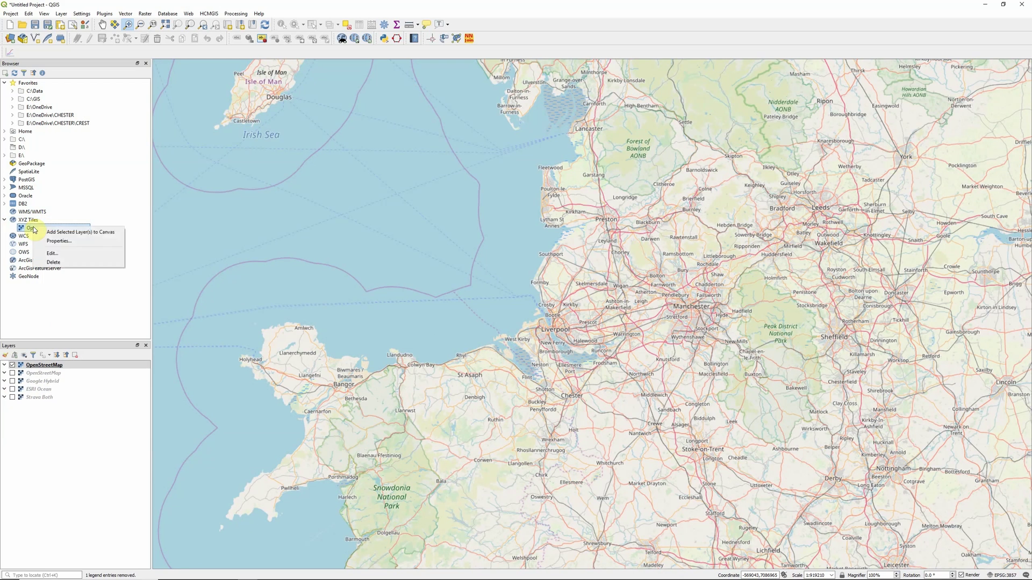
pyautogui.click(53, 254)
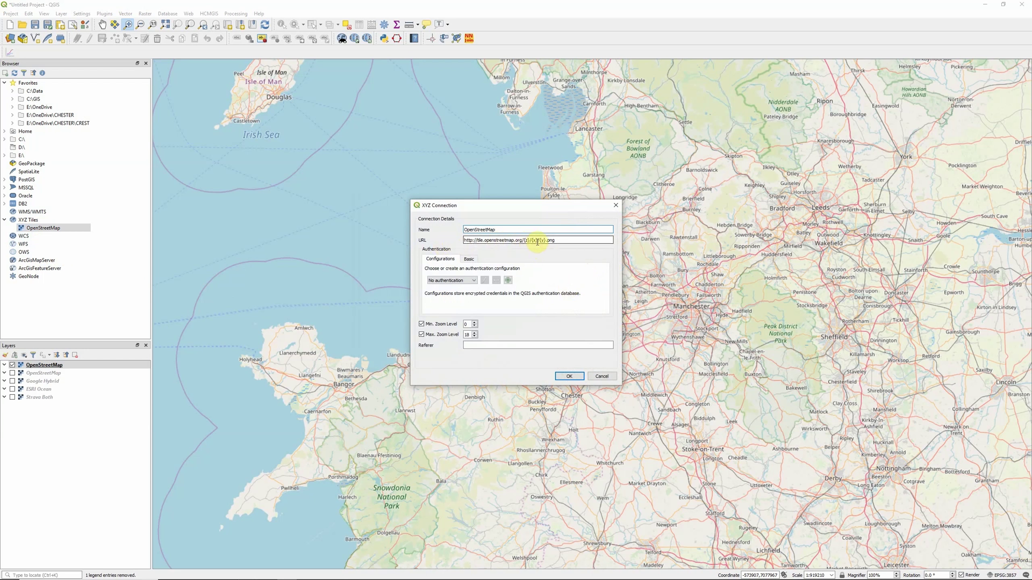
pyautogui.click(616, 209)
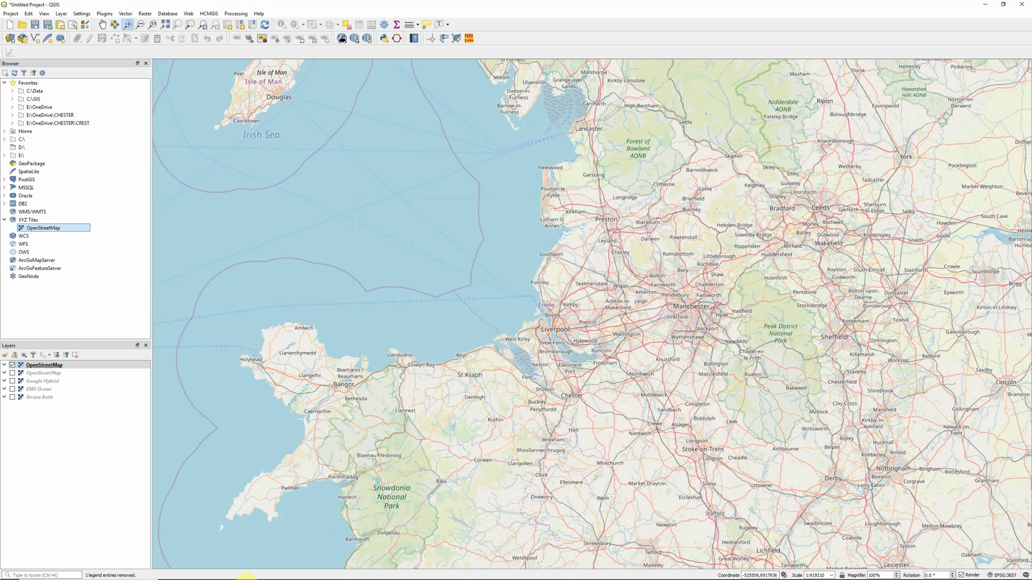
# Back on the QMS site's search results, delete 'mapbox' from the search box to list all 659 TMS services
pyautogui.moveTo(241, 578)
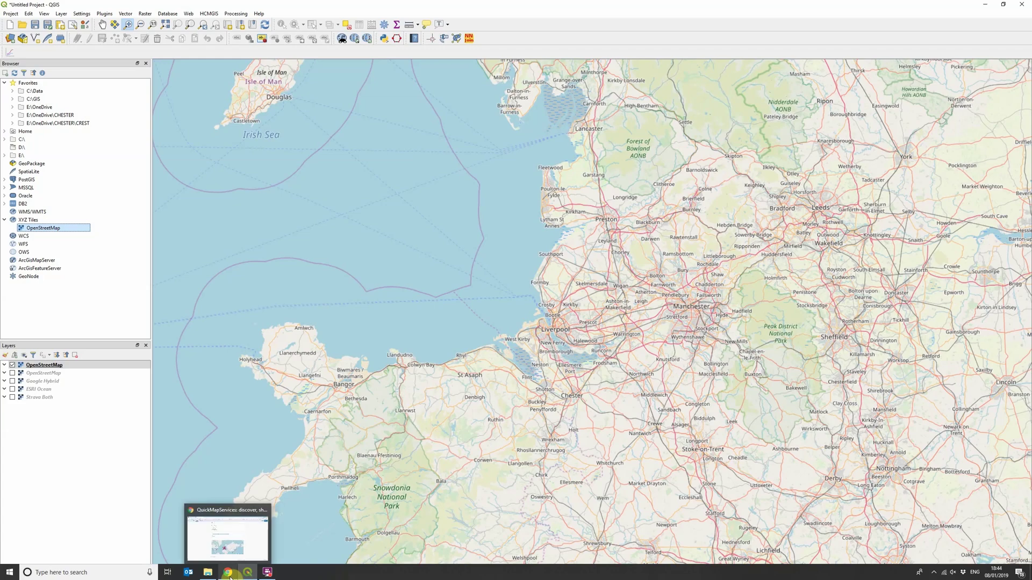
pyautogui.click(239, 532)
pyautogui.click(74, 8)
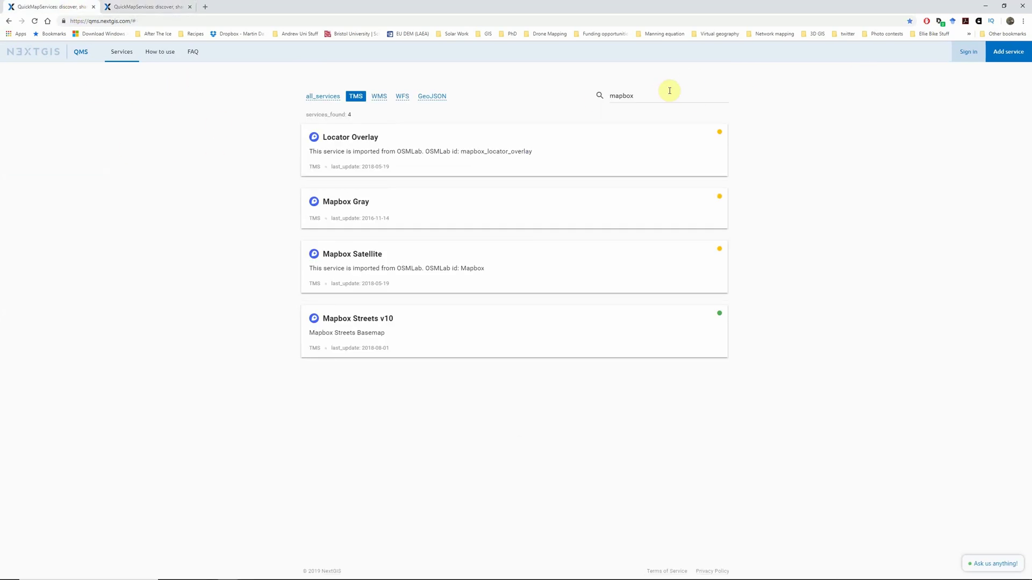
pyautogui.moveTo(659, 95); pyautogui.dragTo(569, 108)
pyautogui.press('BackSpace')
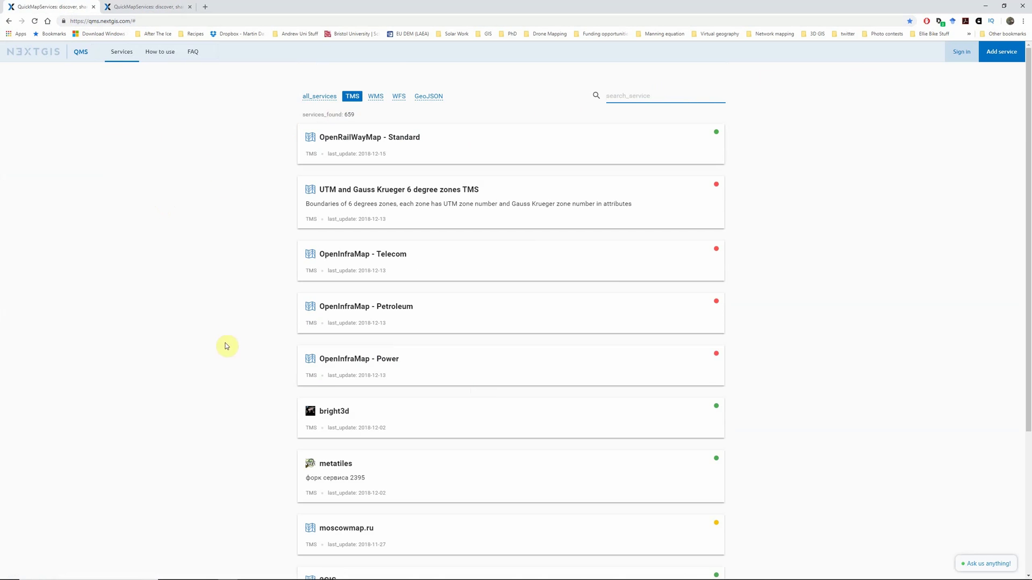
pyautogui.scroll(-4, 227, 346)
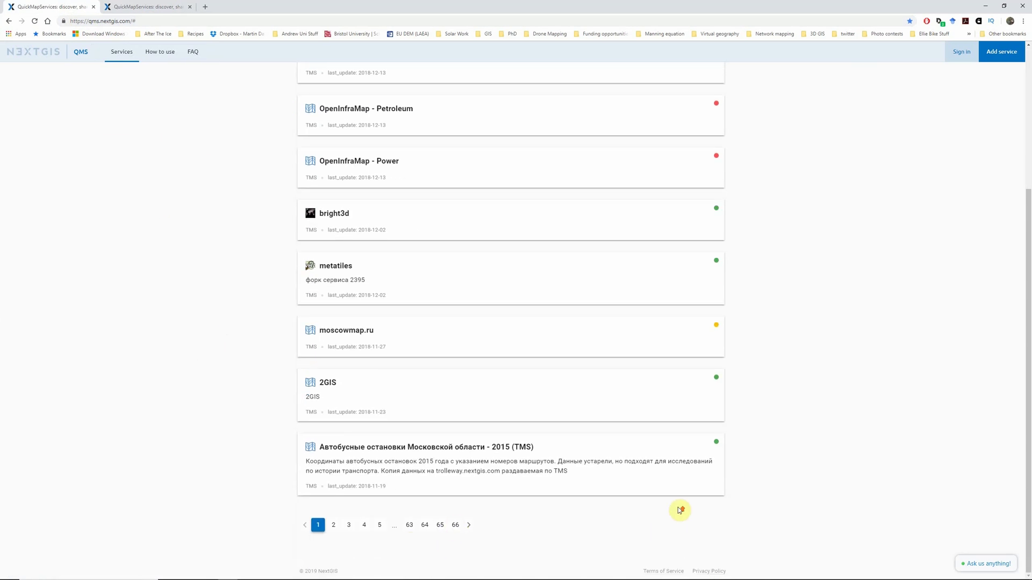
pyautogui.scroll(3, 677, 509)
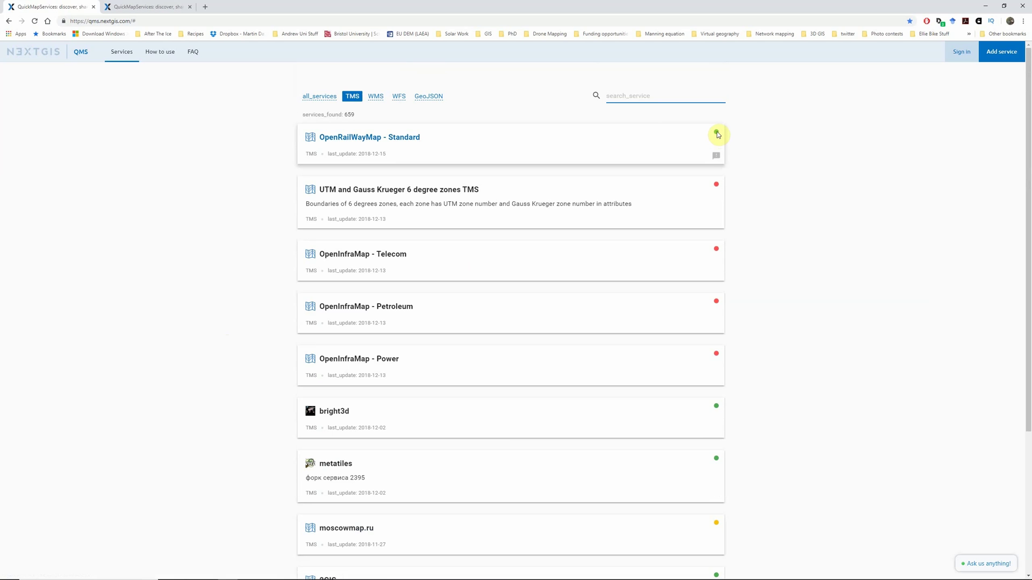
pyautogui.moveTo(717, 134)
# Open the OpenRailWayMap - Standard service details and look over its preview
pyautogui.click(398, 137)
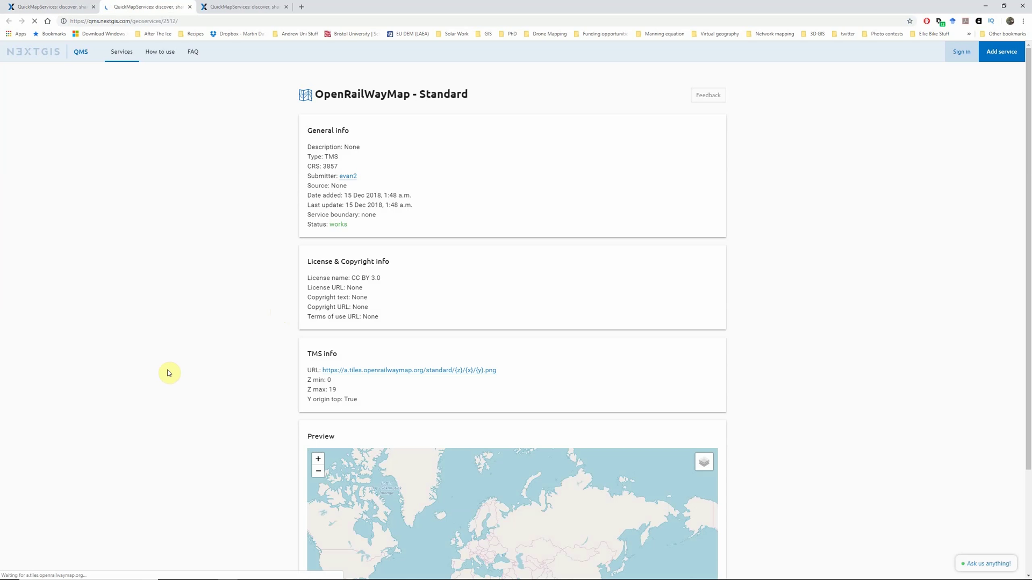
pyautogui.scroll(-2, 188, 379)
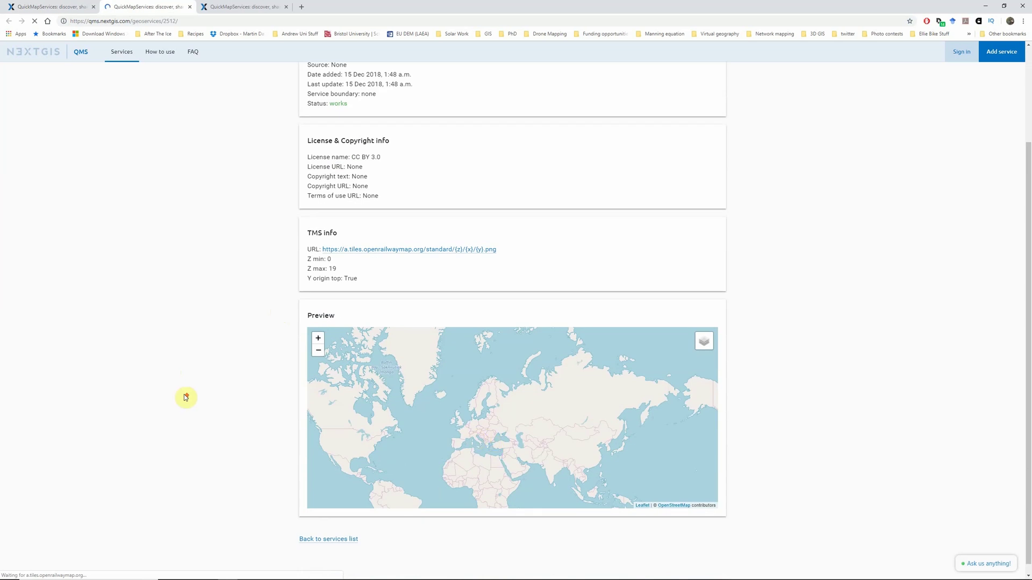
pyautogui.scroll(2, 184, 396)
pyautogui.scroll(-2, 185, 417)
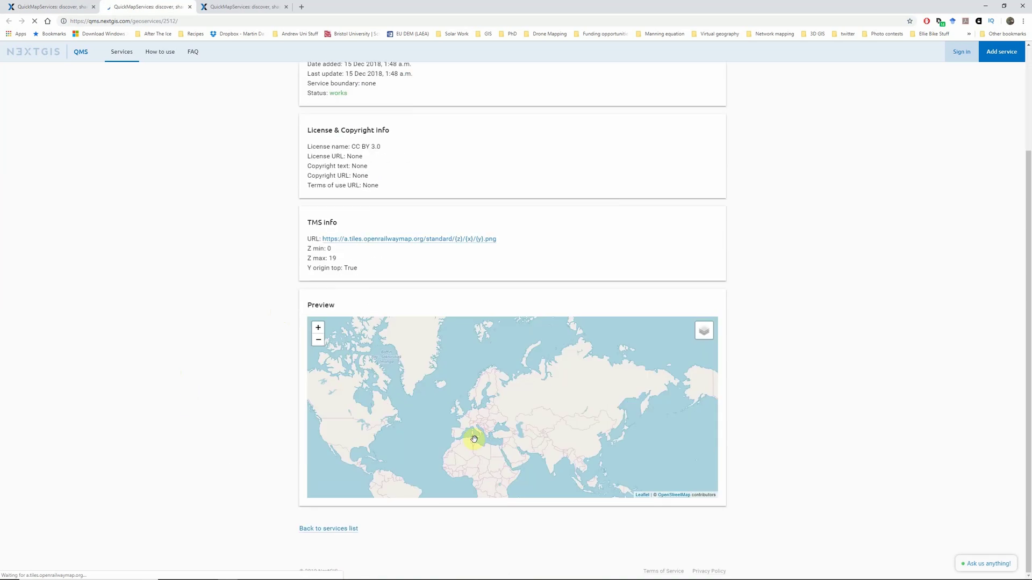
pyautogui.scroll(2, 458, 417)
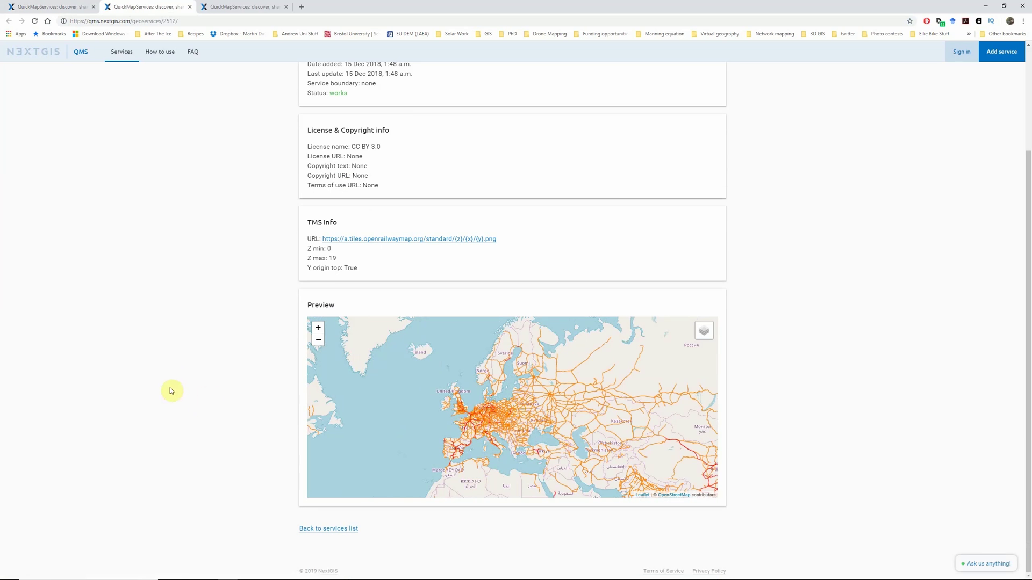
# Copy the TMS tile URL from the New Strava All activities Heatmap service page
pyautogui.click(228, 7)
pyautogui.scroll(2, 199, 288)
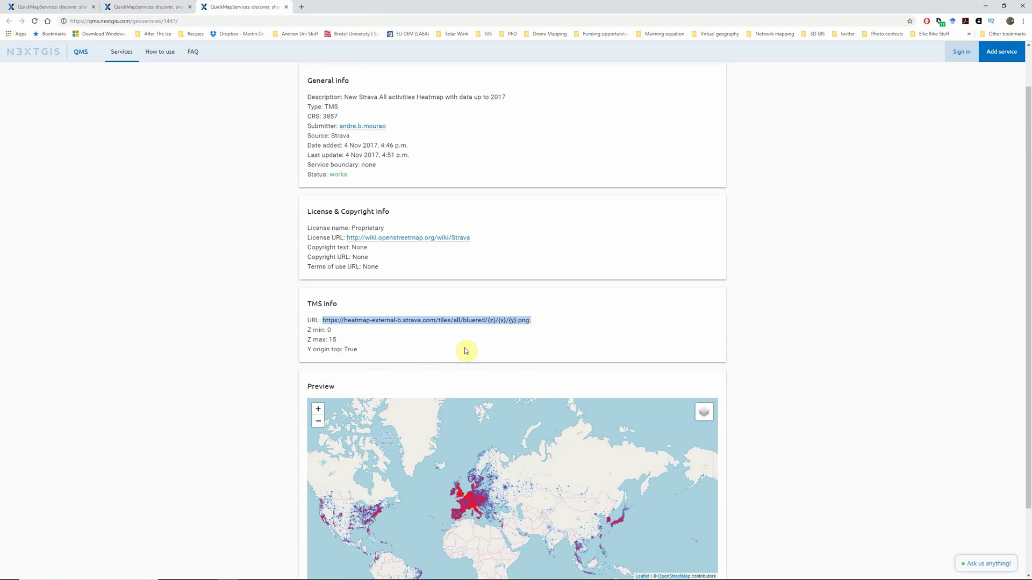
pyautogui.rightClick(464, 325)
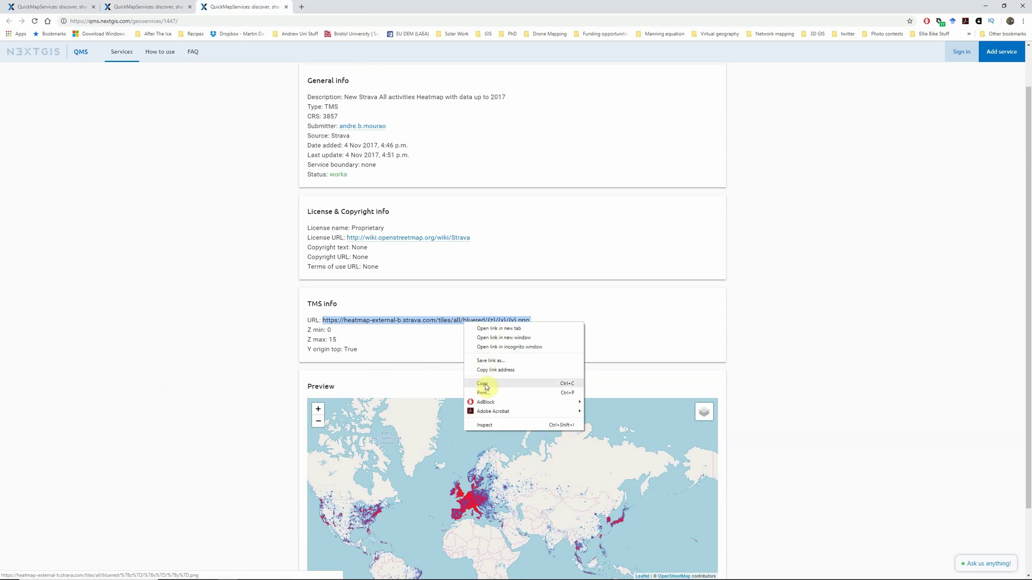
pyautogui.click(484, 384)
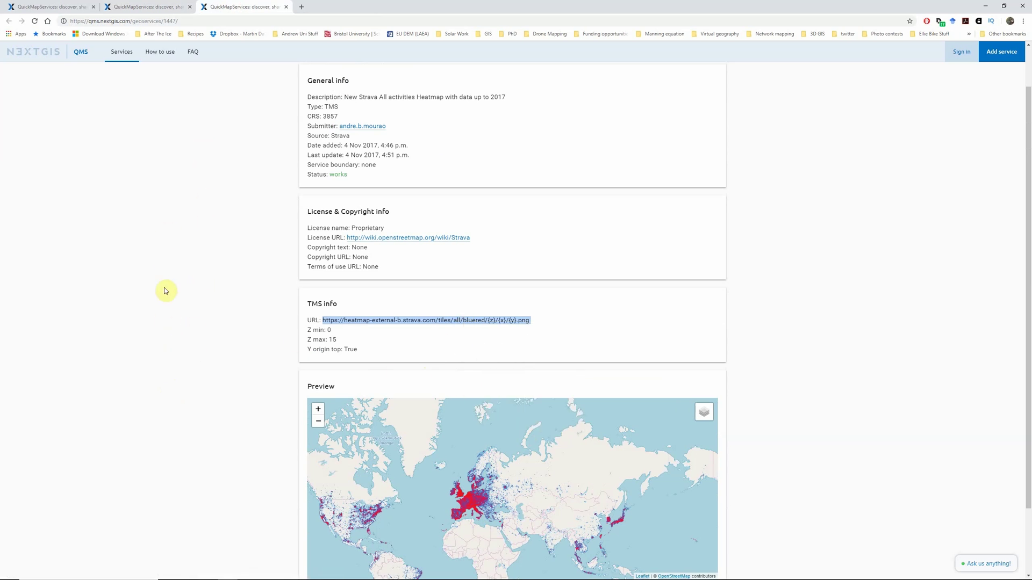
pyautogui.scroll(-3, 159, 333)
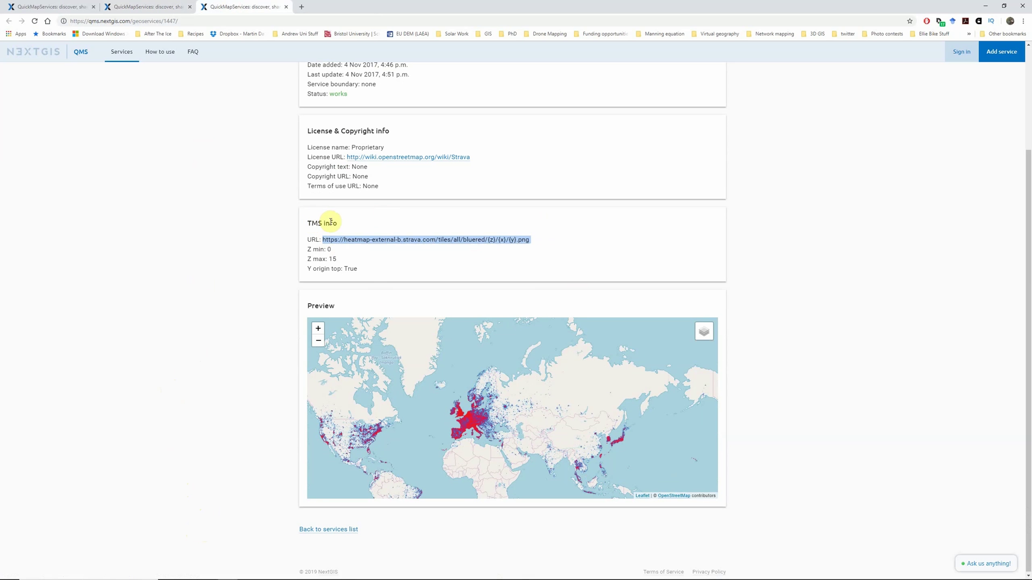
# Add an XYZ Tiles connection named 'Strava Heatmap' with the pasted Strava tile URL
pyautogui.click(249, 570)
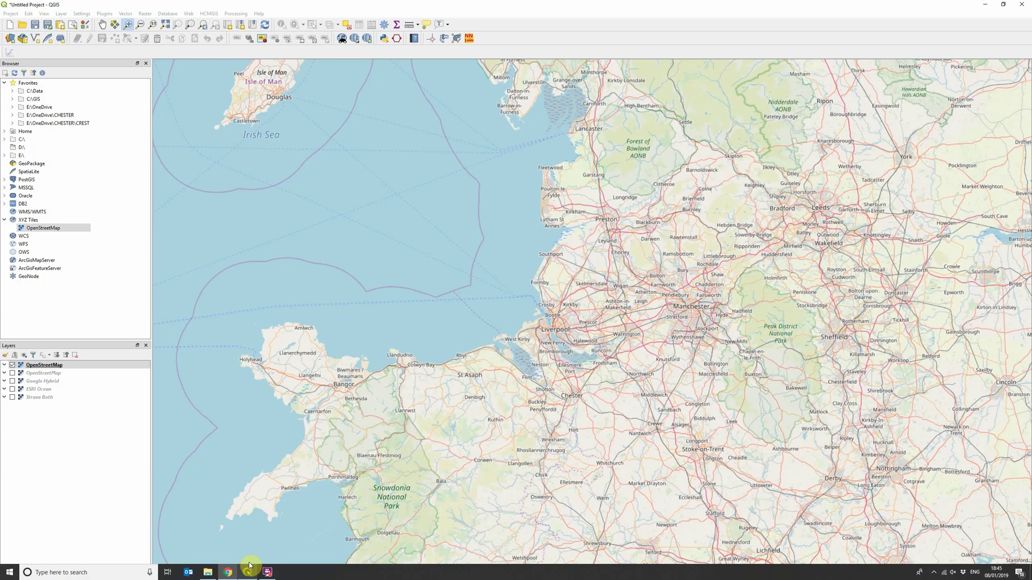
pyautogui.rightClick(31, 220)
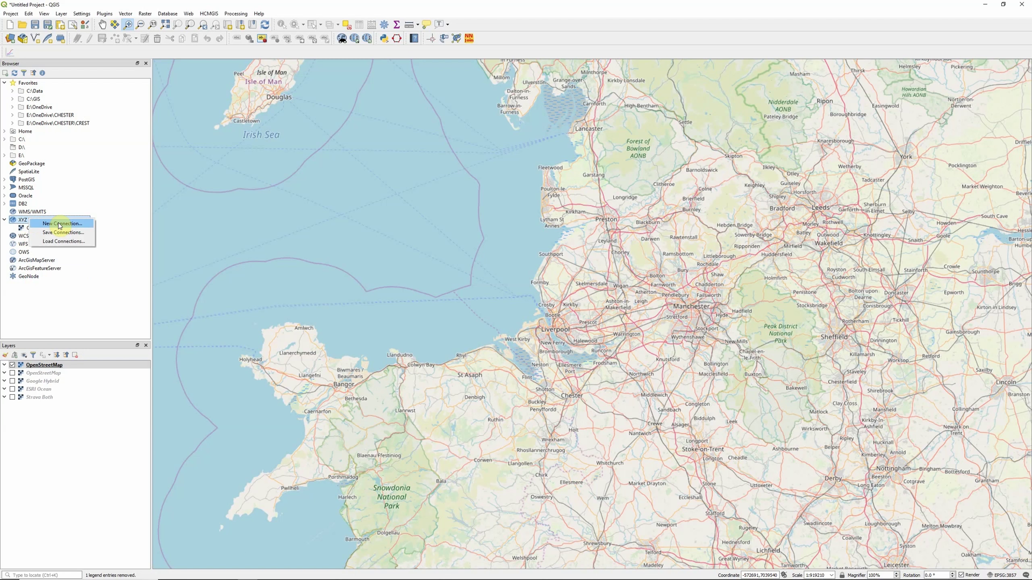
pyautogui.click(60, 225)
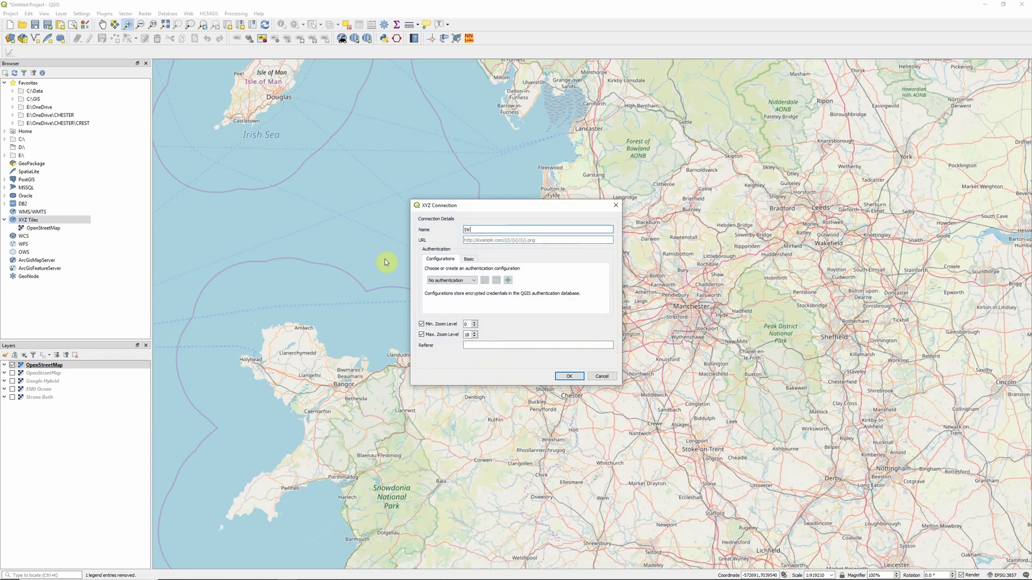
pyautogui.write('Strava Heatmap')
pyautogui.click(466, 242)
pyautogui.rightClick(473, 241)
pyautogui.click(489, 281)
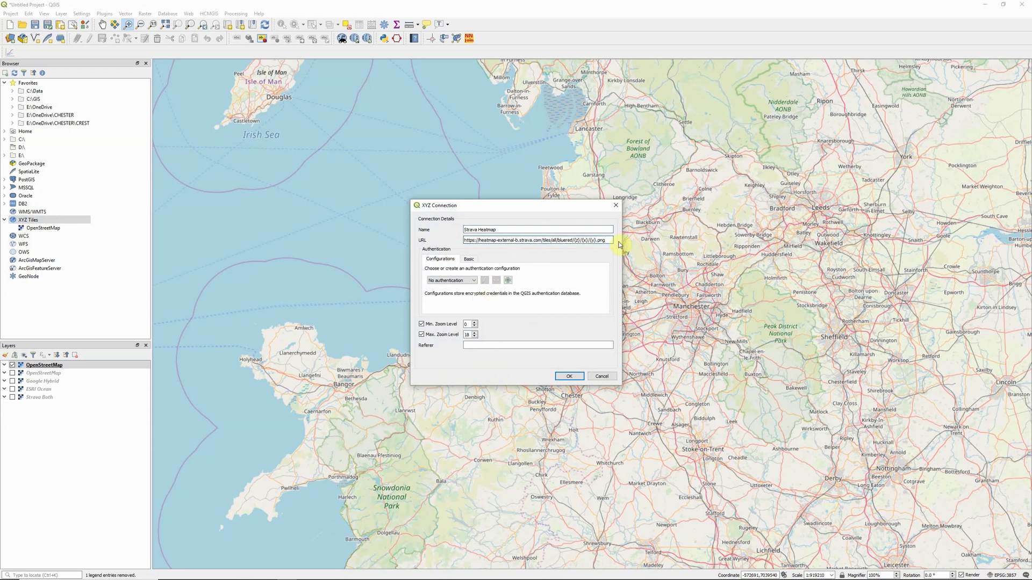
pyautogui.click(570, 377)
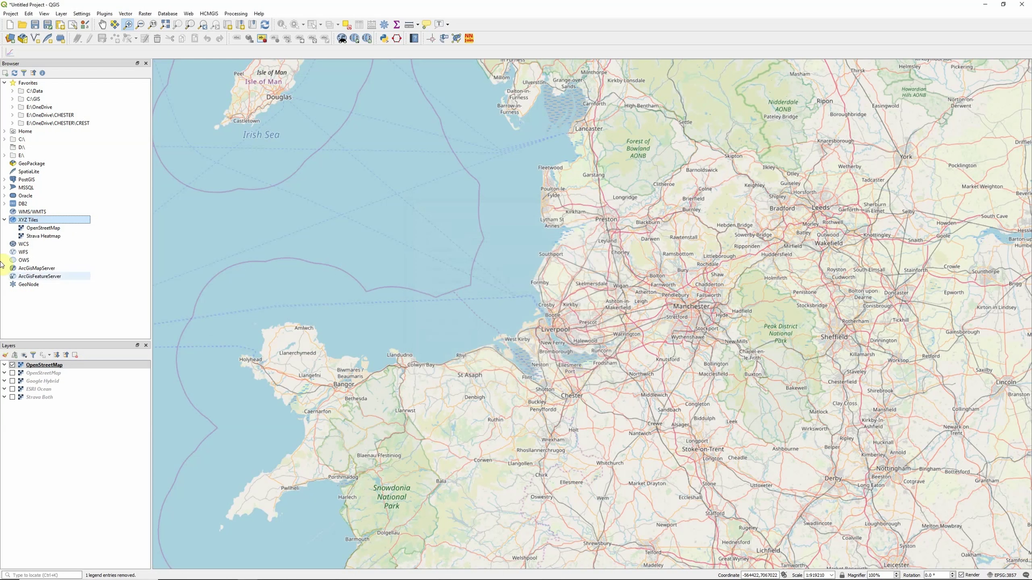
# Drag Strava Heatmap from the XYZ Tiles browser onto the map above OpenStreetMap
pyautogui.moveTo(33, 240); pyautogui.dragTo(429, 275)
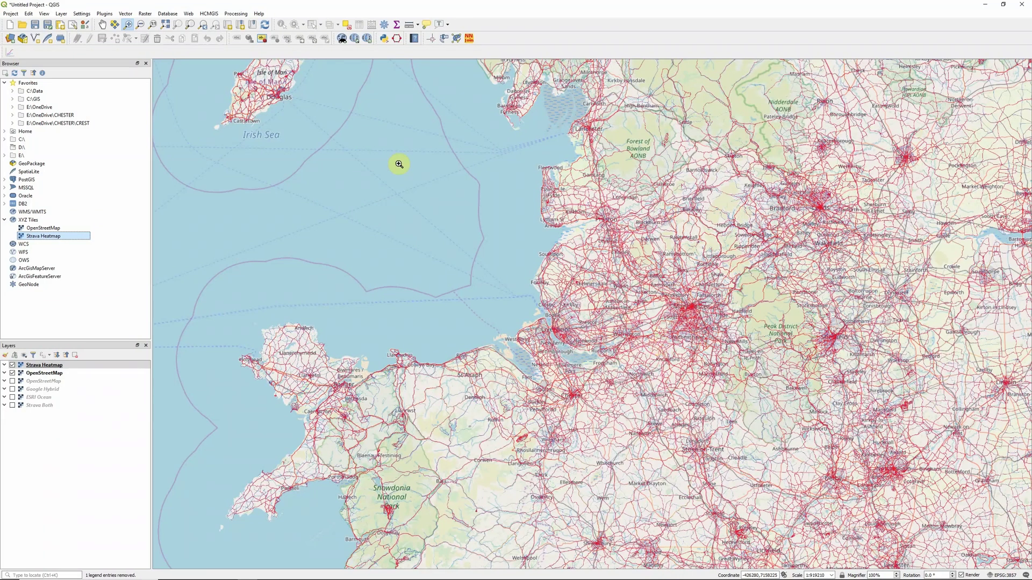
pyautogui.click(189, 14)
pyautogui.moveTo(215, 42)
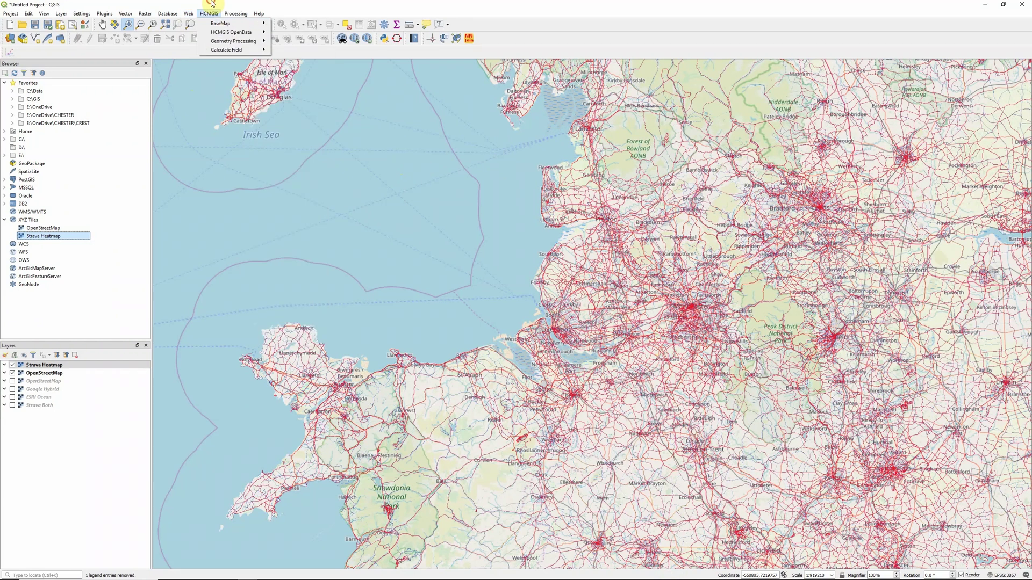
pyautogui.click(190, 15)
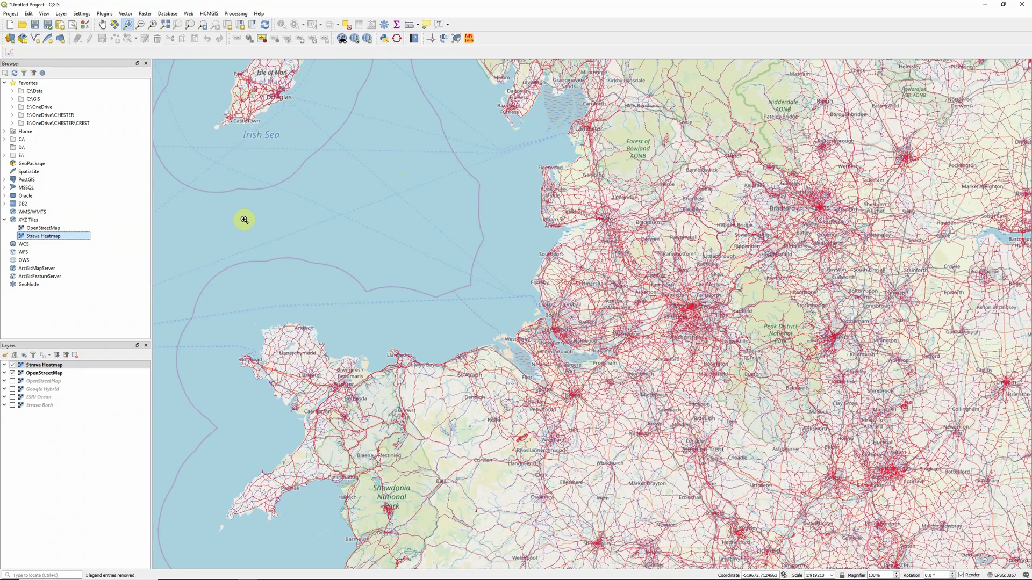